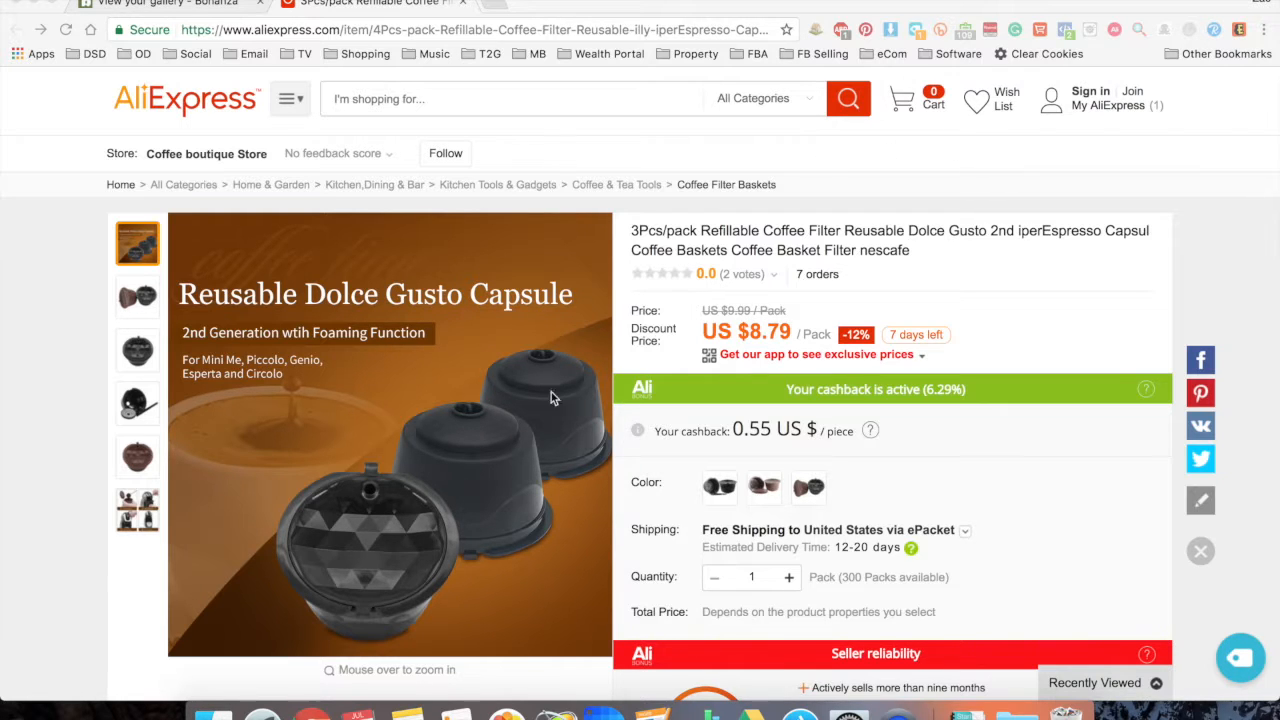
{"action": "scroll", "coordinate": [533, 423], "scroll_direction": "up", "scroll_amount": 1}
{"action": "scroll", "coordinate": [526, 458], "scroll_direction": "down", "scroll_amount": 1}
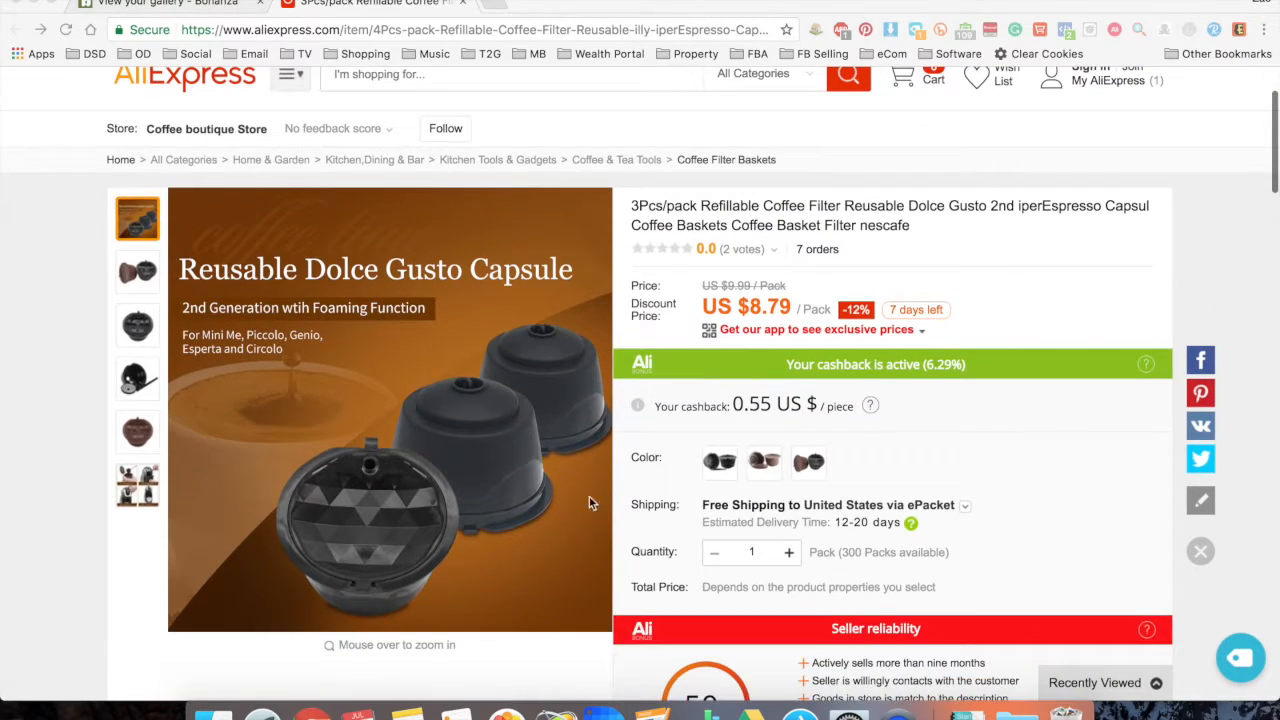
{"action": "scroll", "coordinate": [694, 372], "scroll_direction": "up", "scroll_amount": 1}
{"action": "scroll", "coordinate": [696, 368], "scroll_direction": "up", "scroll_amount": 1}
{"action": "scroll", "coordinate": [319, 440], "scroll_direction": "down", "scroll_amount": 1}
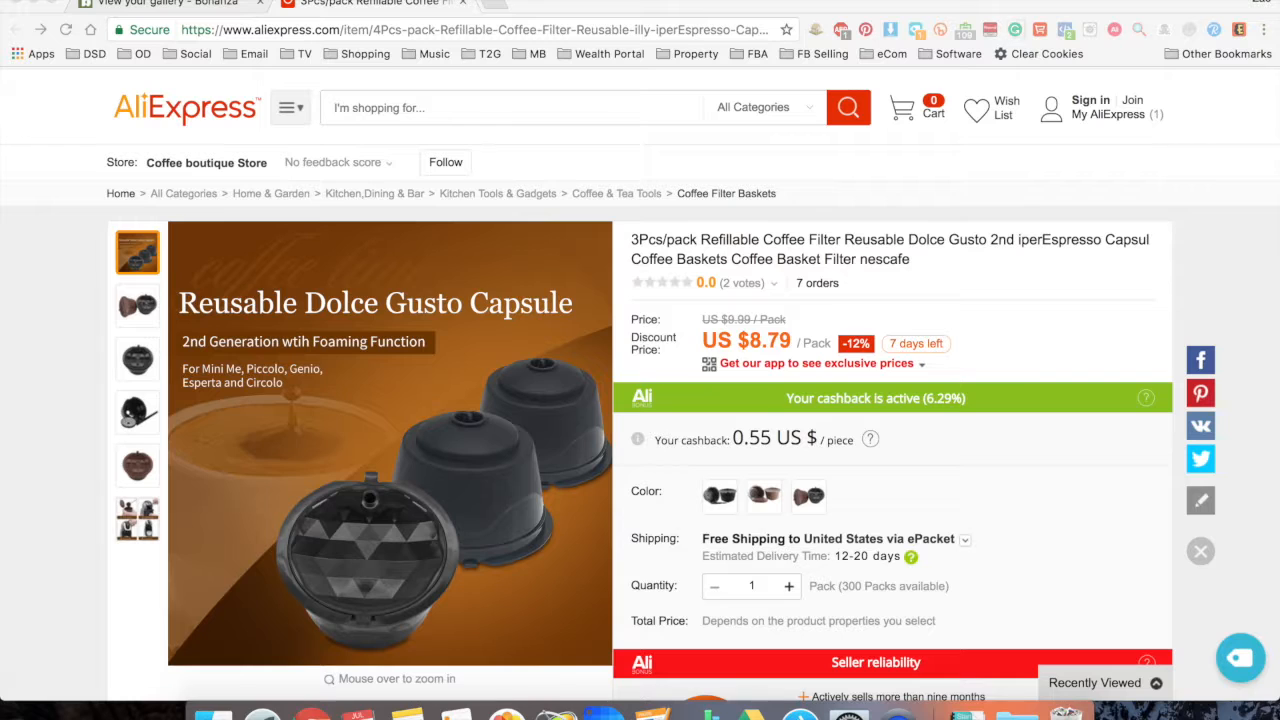
- Switch to the Background Burner gallery and upload the Reusable Dolce Gusto Capsule product image for background removal
{"action": "left_click", "coordinate": [205, 4]}
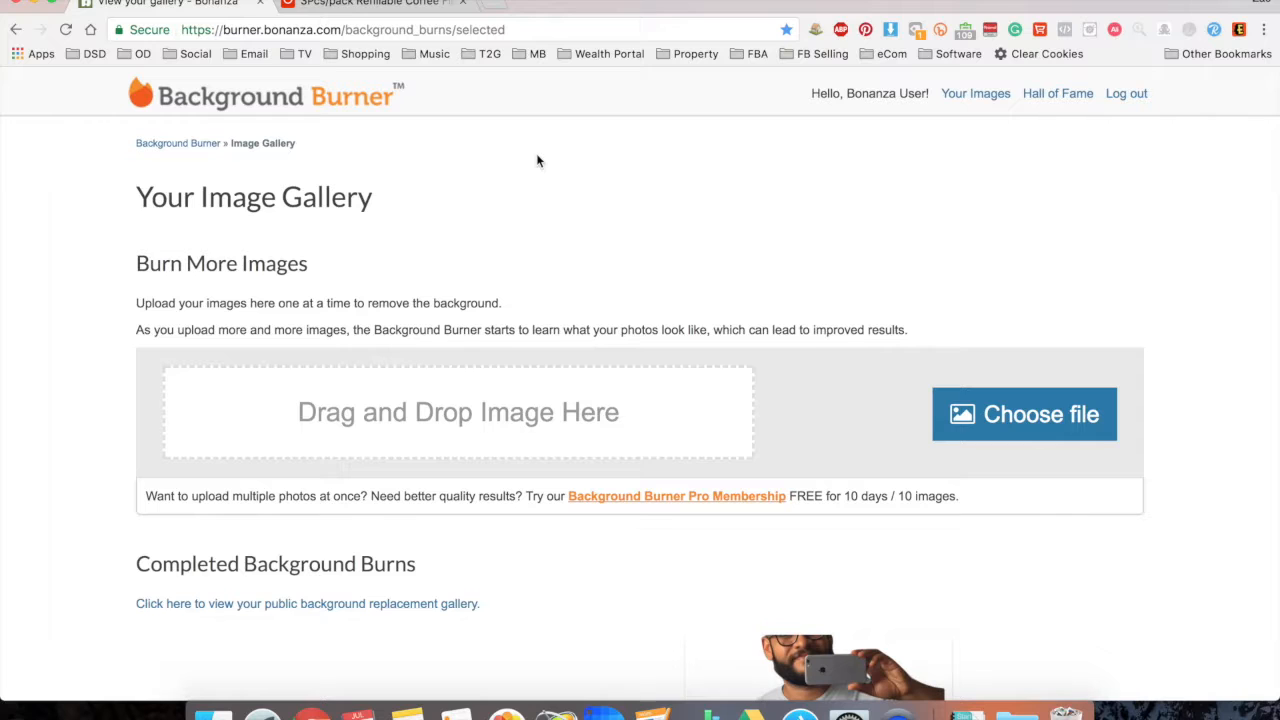
{"action": "left_click_drag", "start_coordinate": [962, 7], "coordinate": [887, 5]}
{"action": "left_click_drag", "start_coordinate": [1242, 177], "coordinate": [632, 418]}
{"action": "left_click_drag", "start_coordinate": [810, 8], "coordinate": [880, 8]}
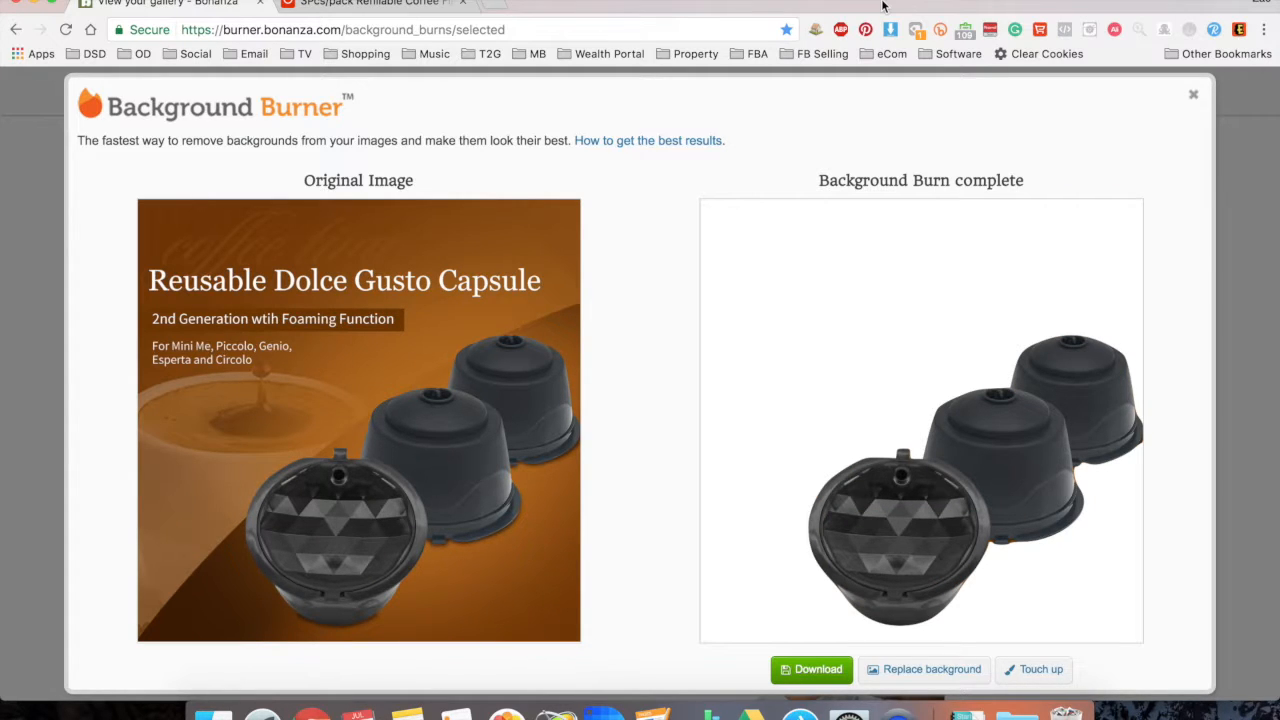
- Compare the original capsule image with its background-removed version and check the available download formats
{"action": "scroll", "coordinate": [963, 104], "scroll_direction": "down", "scroll_amount": 3}
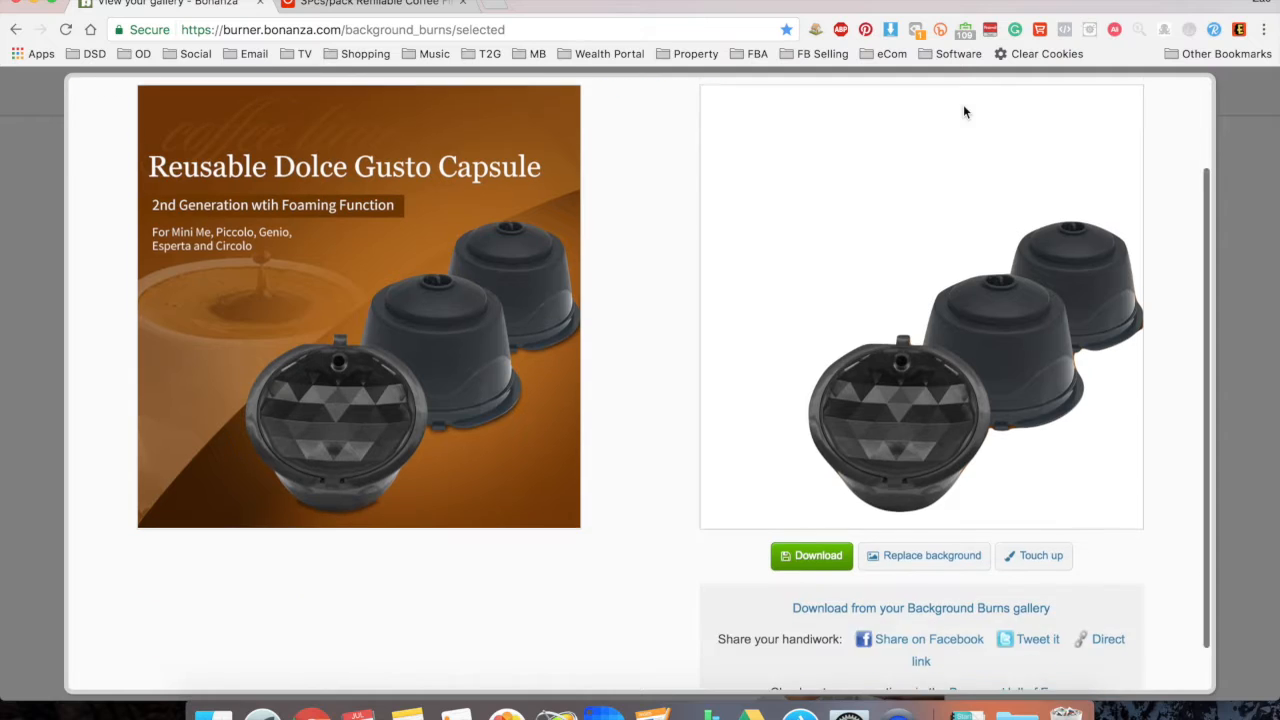
{"action": "scroll", "coordinate": [783, 304], "scroll_direction": "up", "scroll_amount": 3}
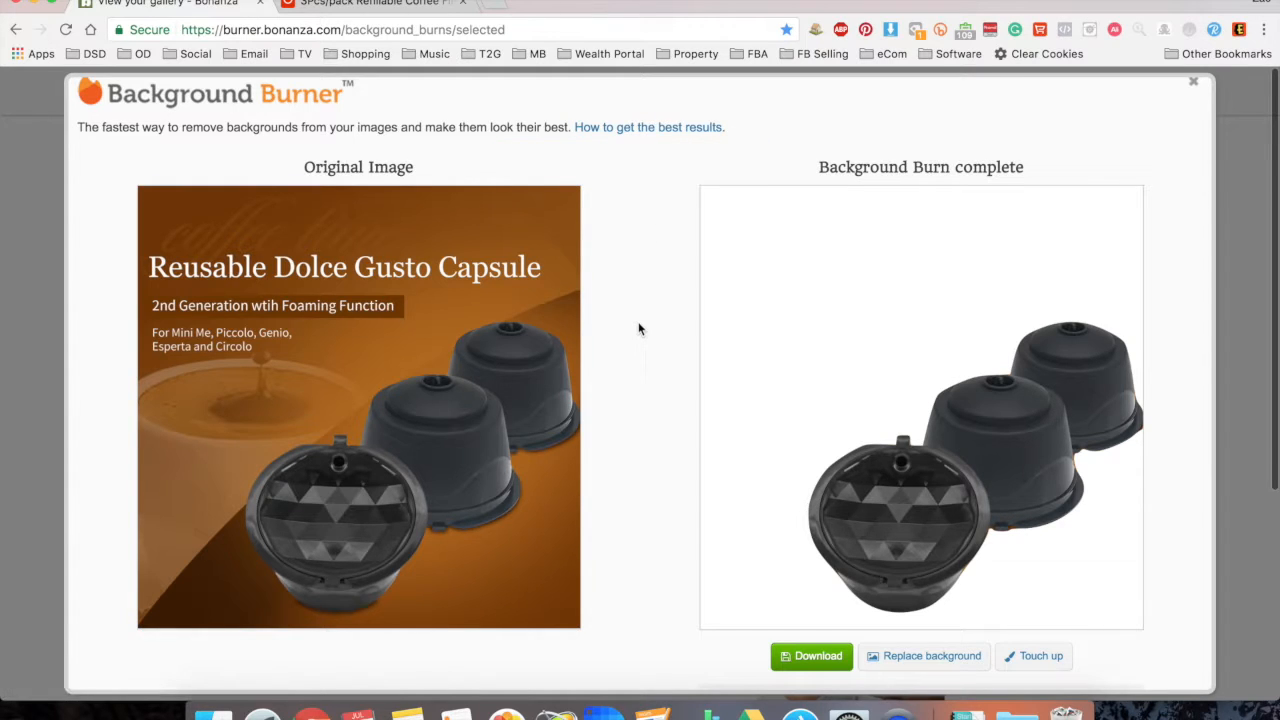
{"action": "scroll", "coordinate": [620, 365], "scroll_direction": "down", "scroll_amount": 2}
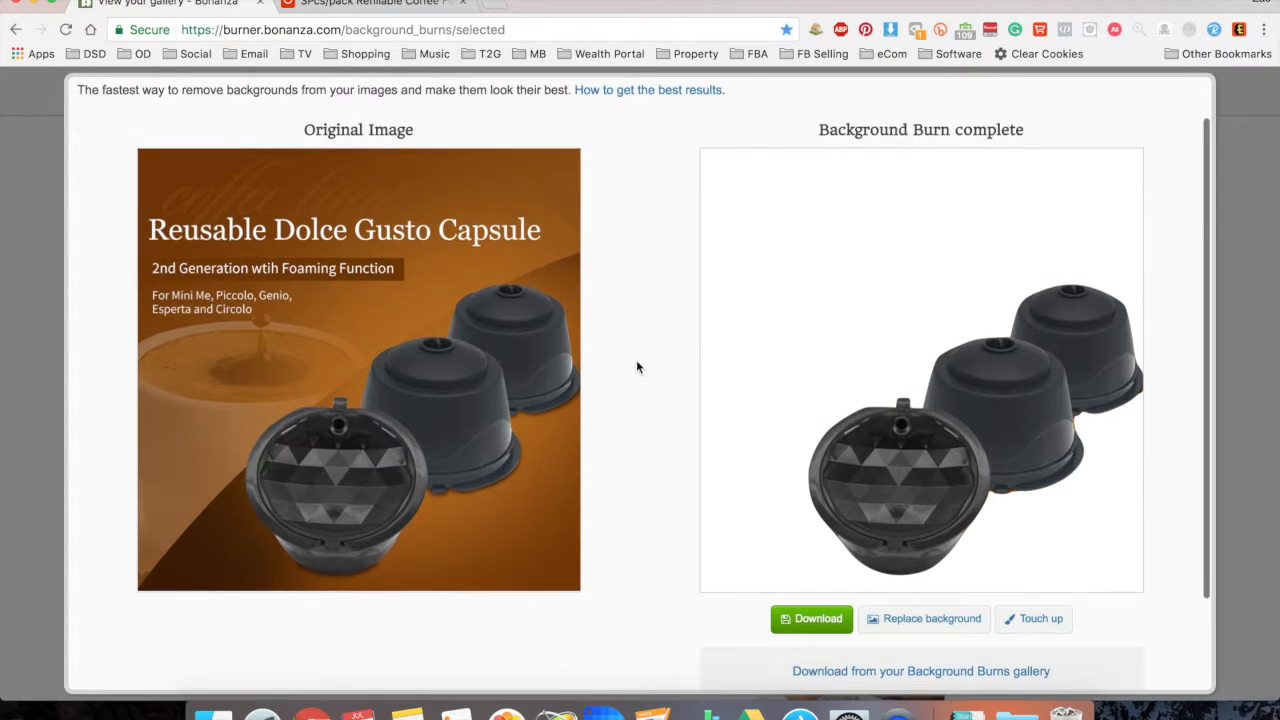
{"action": "scroll", "coordinate": [460, 360], "scroll_direction": "up", "scroll_amount": 3}
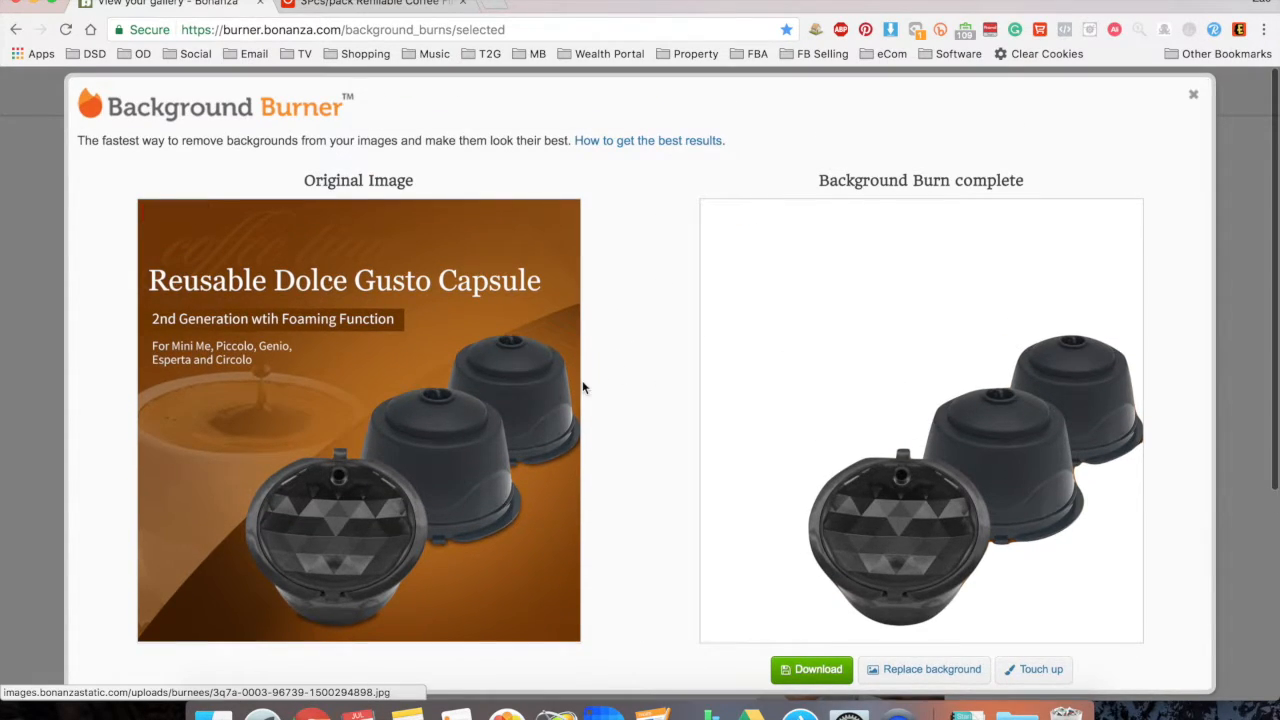
{"action": "scroll", "coordinate": [582, 380], "scroll_direction": "down", "scroll_amount": 2}
{"action": "scroll", "coordinate": [614, 266], "scroll_direction": "up", "scroll_amount": 2}
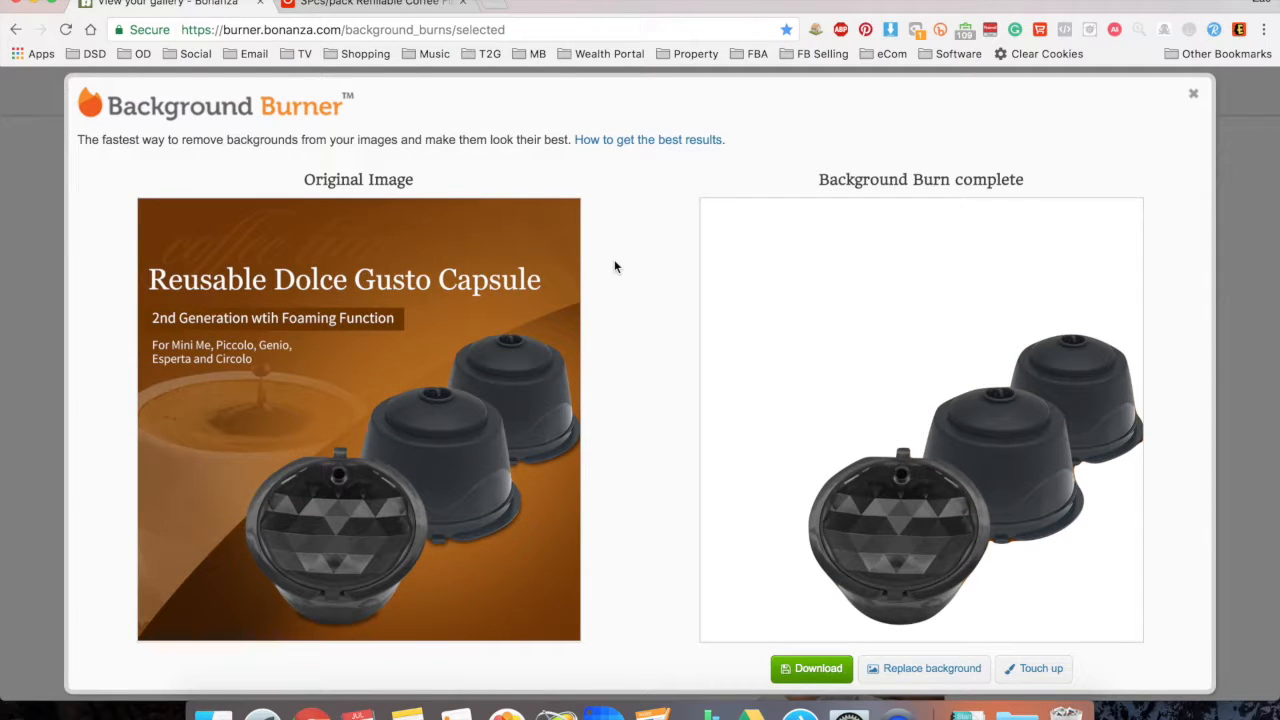
{"action": "scroll", "coordinate": [603, 289], "scroll_direction": "down", "scroll_amount": 1}
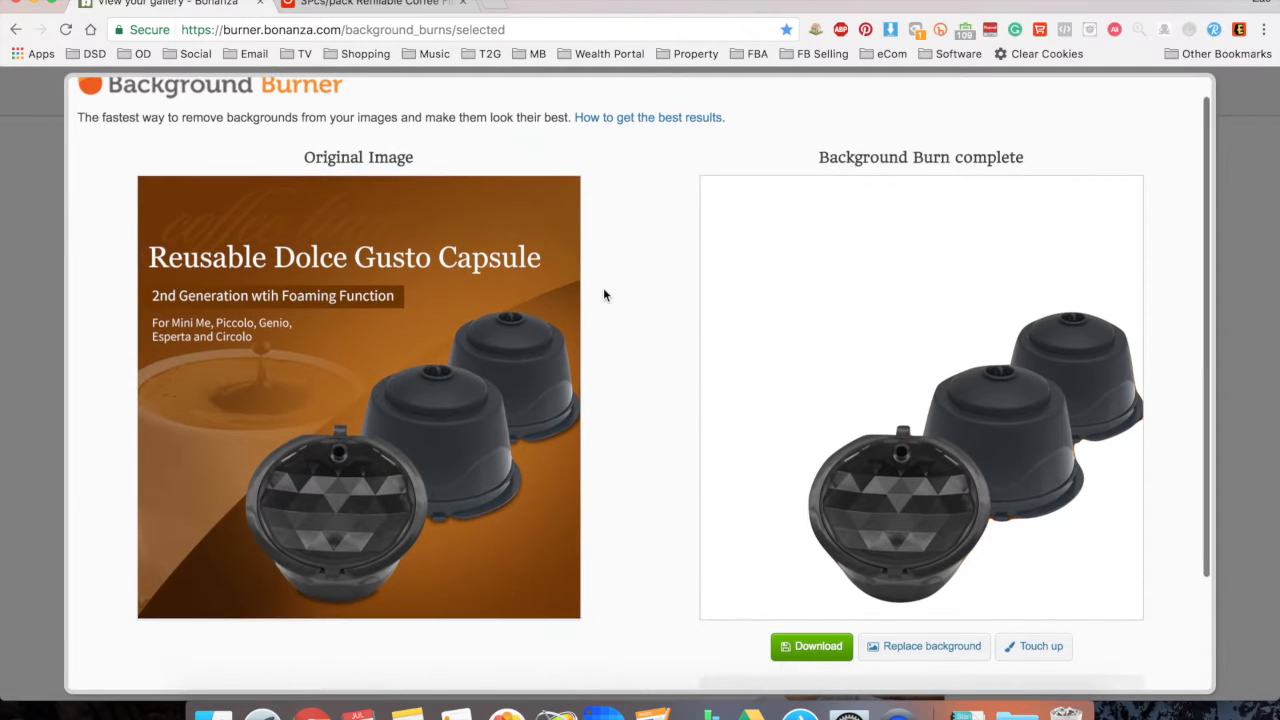
{"action": "scroll", "coordinate": [603, 292], "scroll_direction": "up", "scroll_amount": 2}
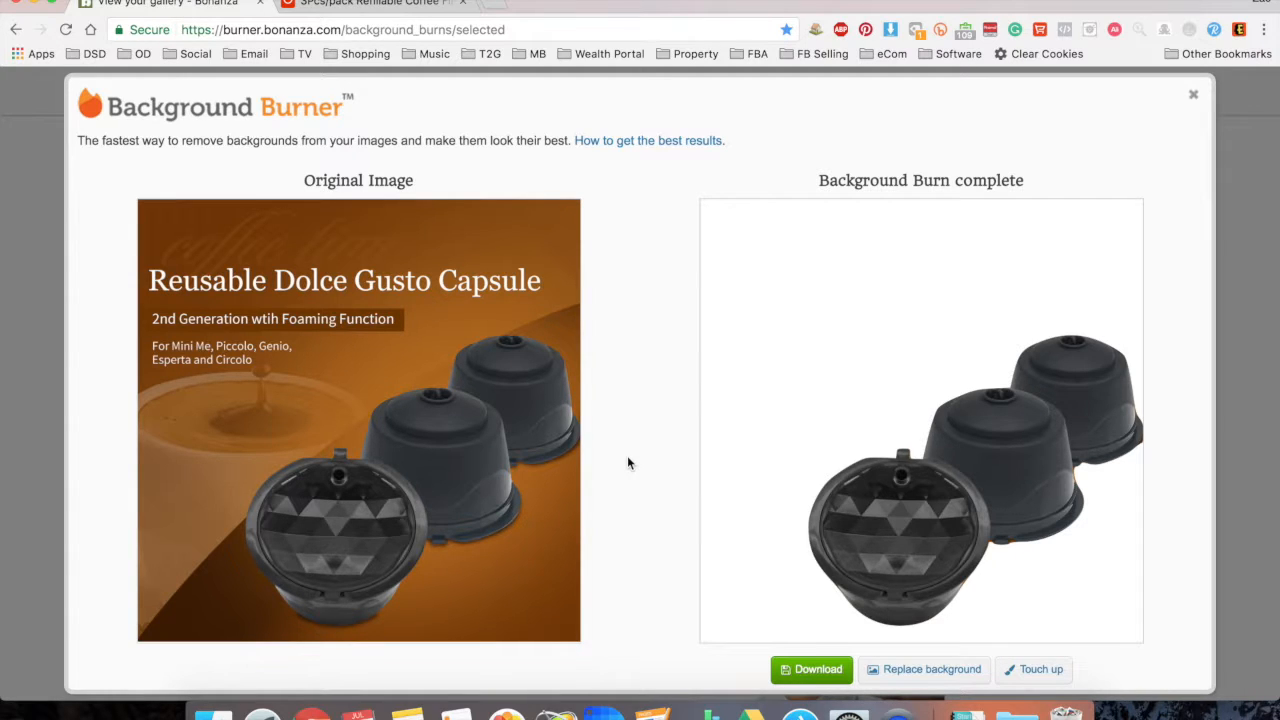
{"action": "scroll", "coordinate": [705, 436], "scroll_direction": "down", "scroll_amount": 1}
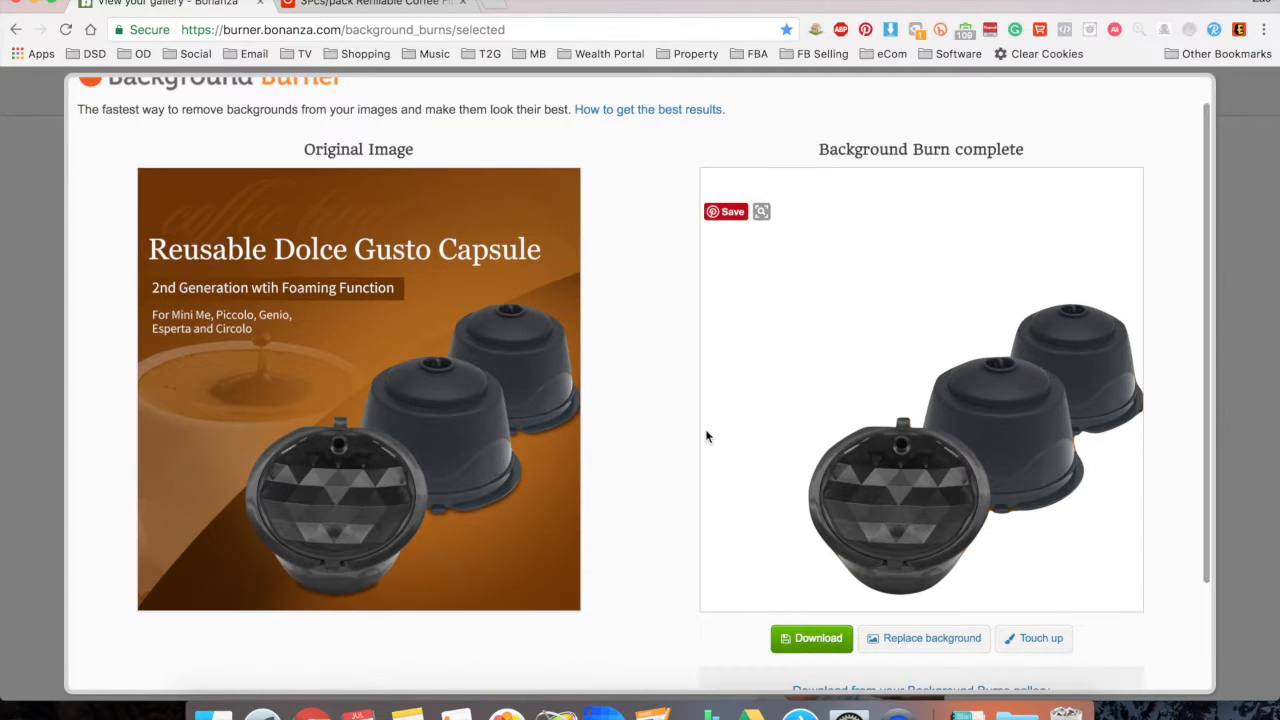
{"action": "mouse_move", "coordinate": [790, 646]}
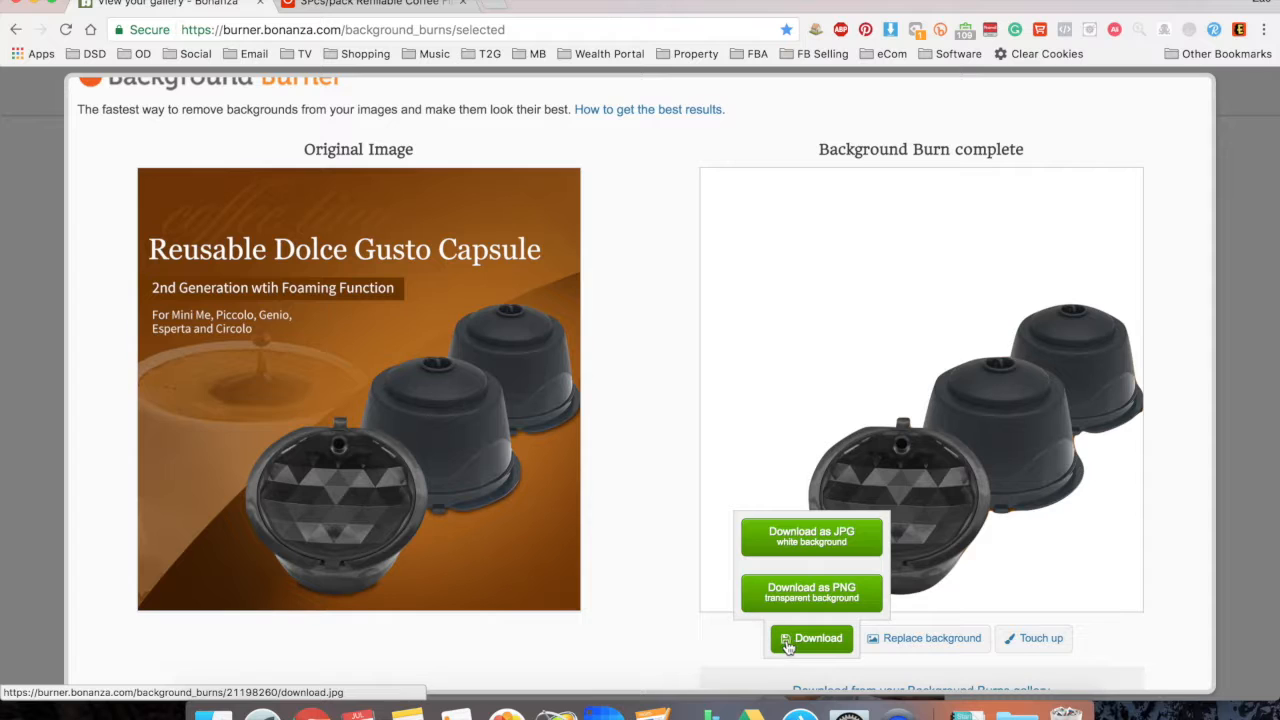
{"action": "scroll", "coordinate": [577, 406], "scroll_direction": "up", "scroll_amount": 1}
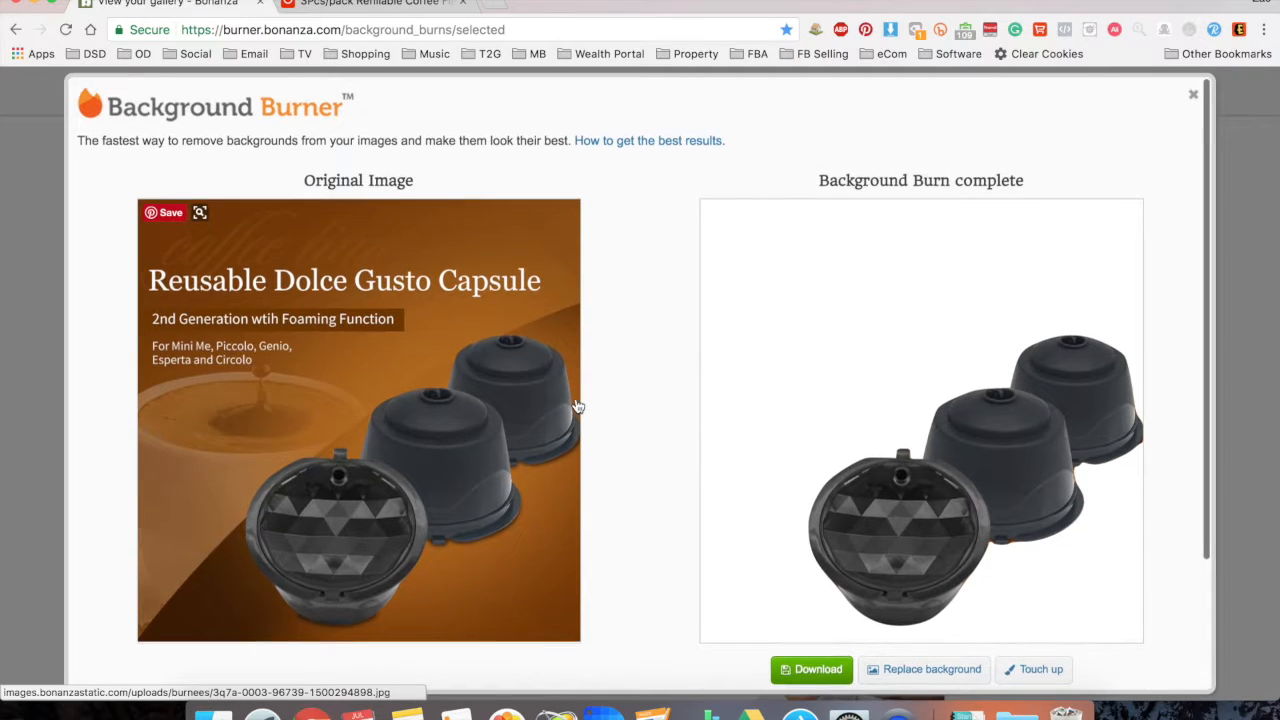
{"action": "scroll", "coordinate": [624, 347], "scroll_direction": "down", "scroll_amount": 1}
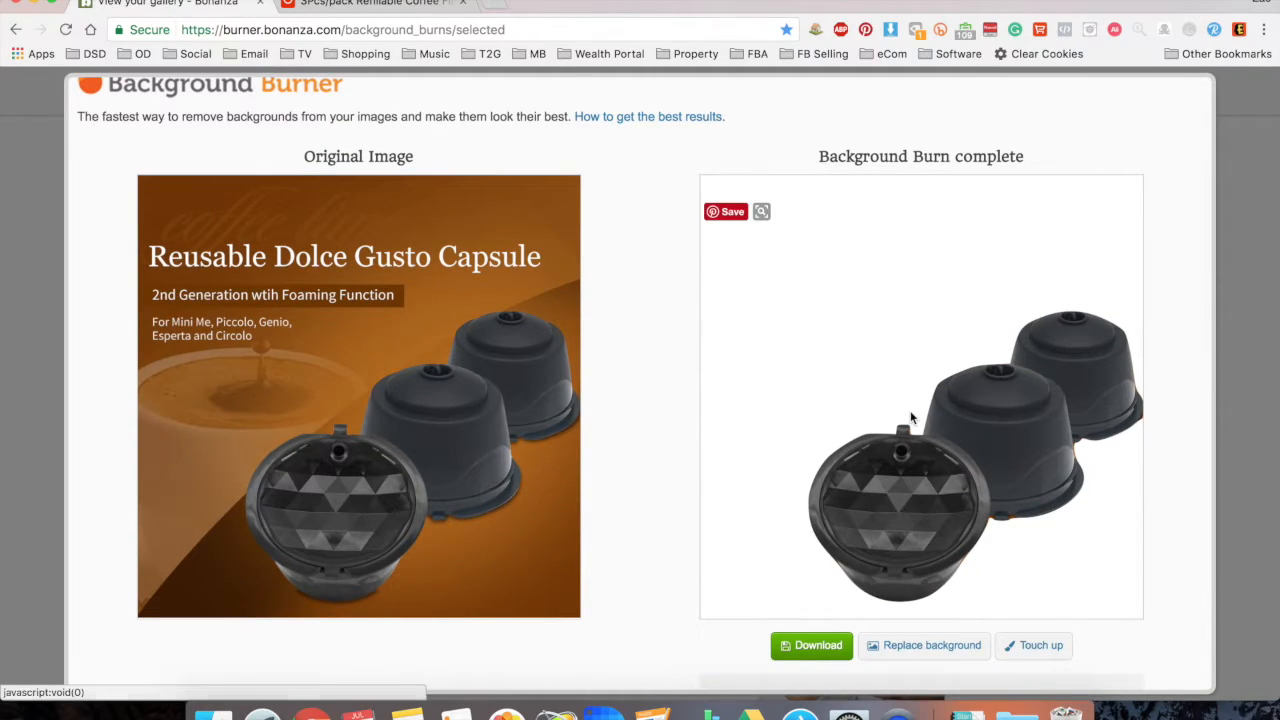
{"action": "scroll", "coordinate": [910, 411], "scroll_direction": "down", "scroll_amount": 1}
{"action": "scroll", "coordinate": [716, 264], "scroll_direction": "up", "scroll_amount": 2}
{"action": "scroll", "coordinate": [716, 264], "scroll_direction": "down", "scroll_amount": 2}
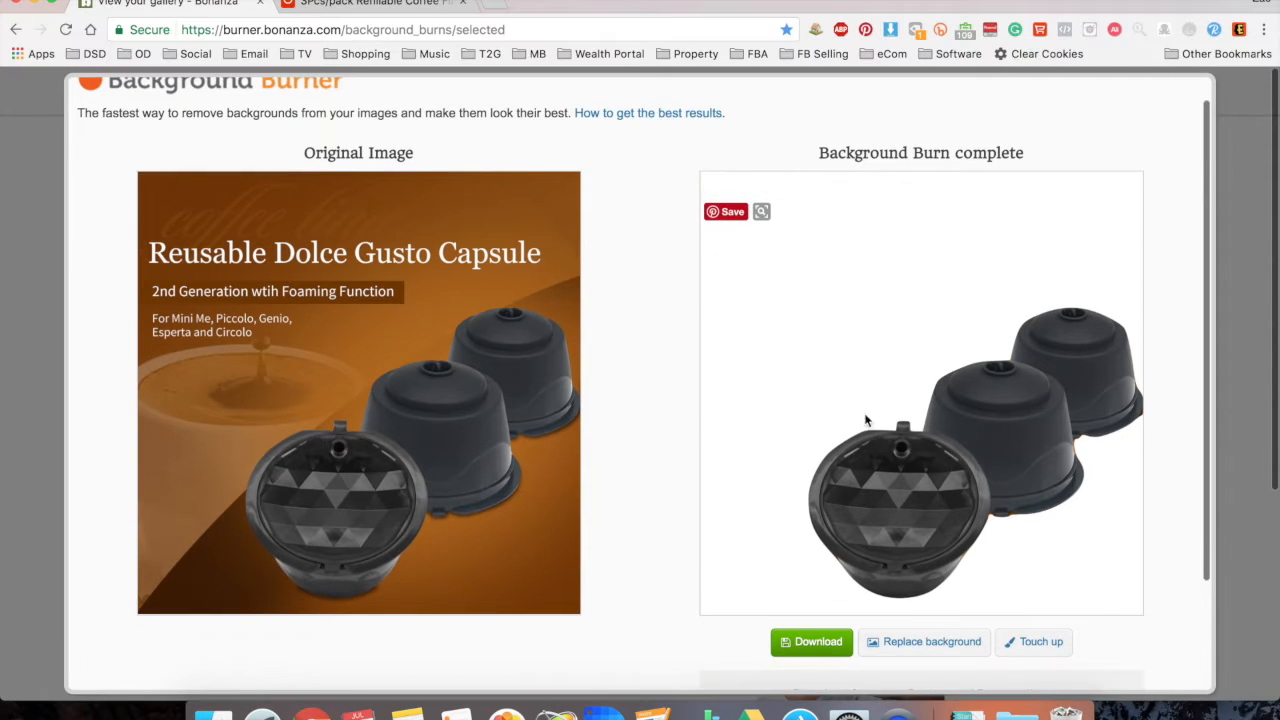
- Open the background-removed capsule image for touch-up and toggle the transparent background preview on and off
{"action": "left_click", "coordinate": [1014, 597]}
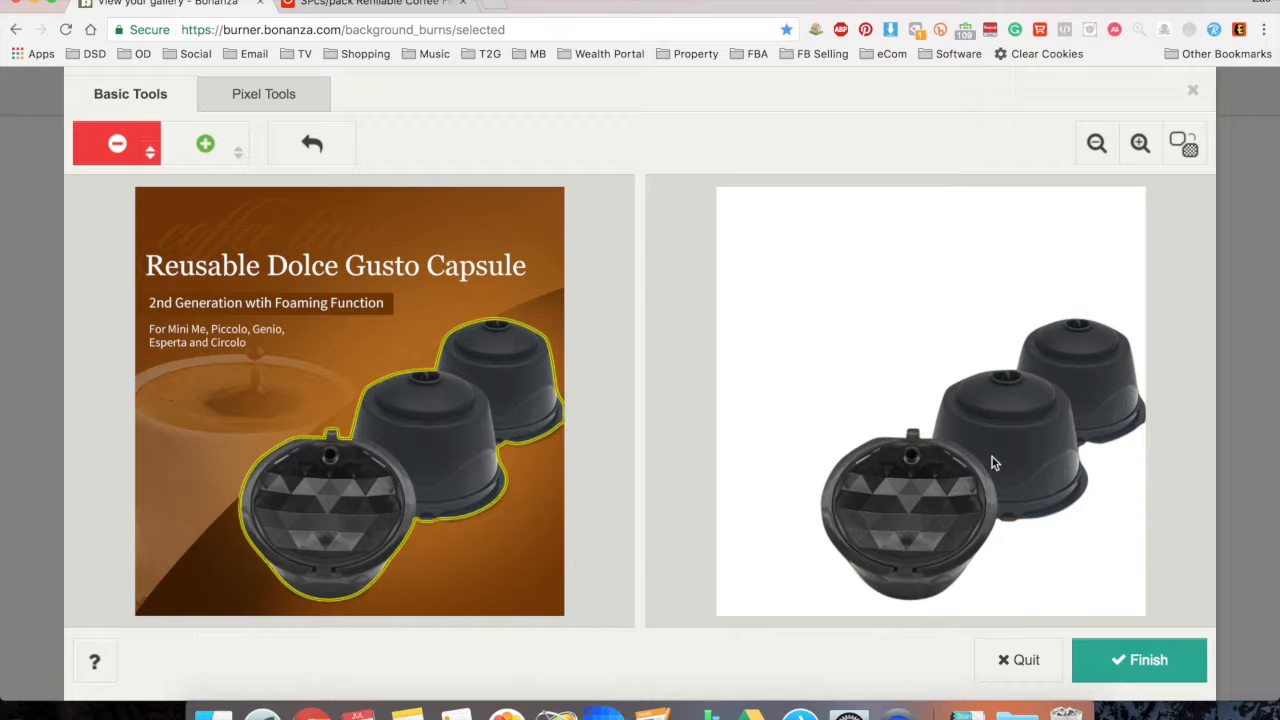
{"action": "left_click", "coordinate": [1183, 145]}
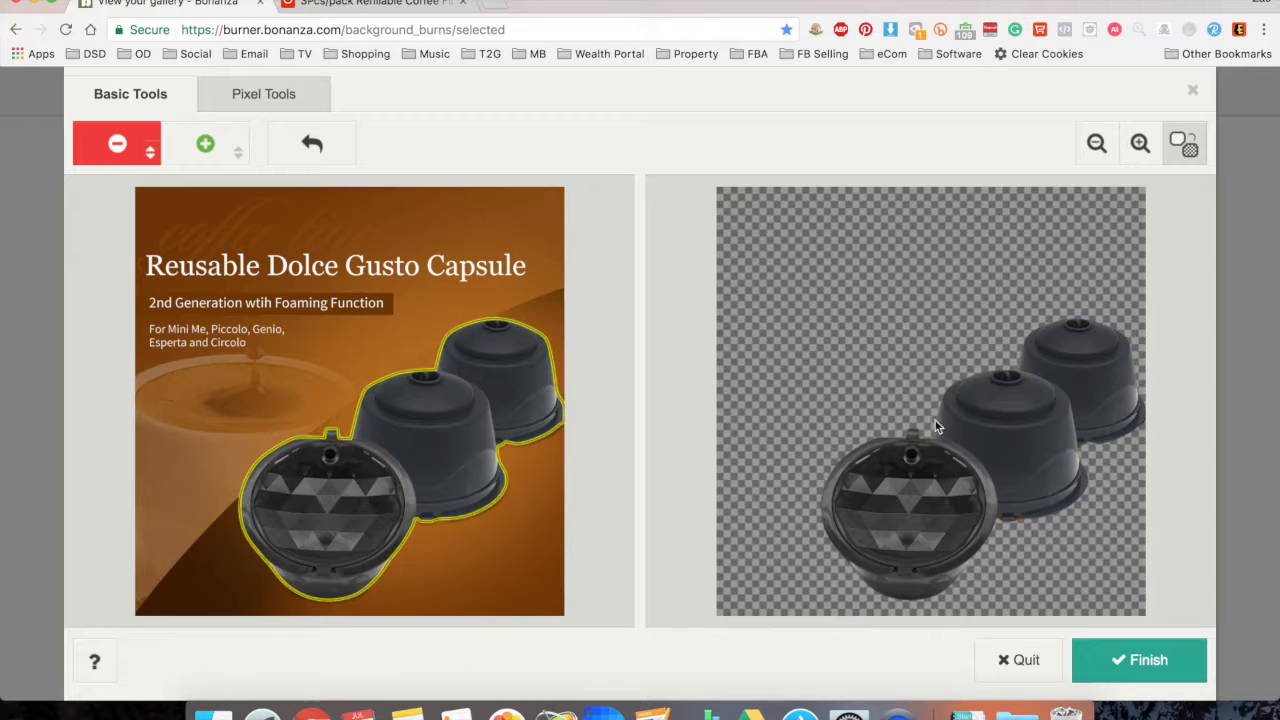
{"action": "left_click", "coordinate": [1184, 145]}
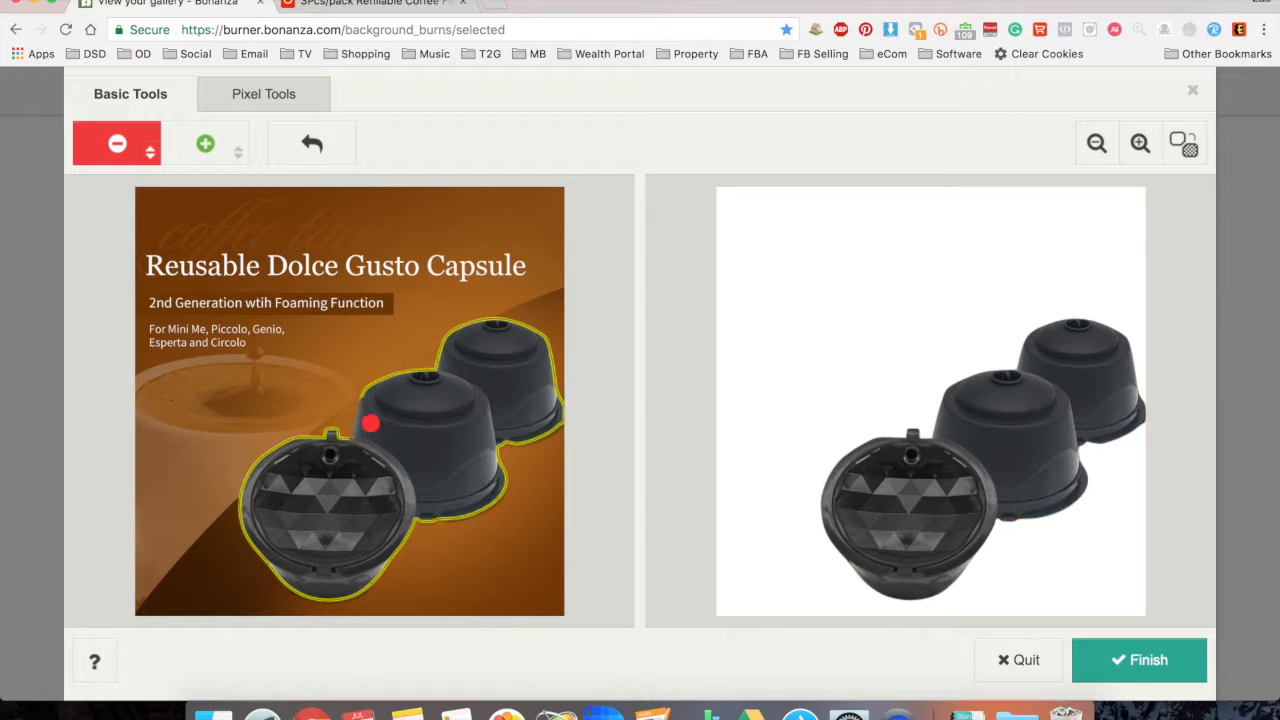
- Mark diagonal areas across the front capsule as background using the basic removal brush
{"action": "mouse_move", "coordinate": [252, 416]}
{"action": "left_mouse_down"}
{"action": "mouse_move", "coordinate": [309, 463]}
{"action": "mouse_move", "coordinate": [418, 607]}
{"action": "left_mouse_up"}
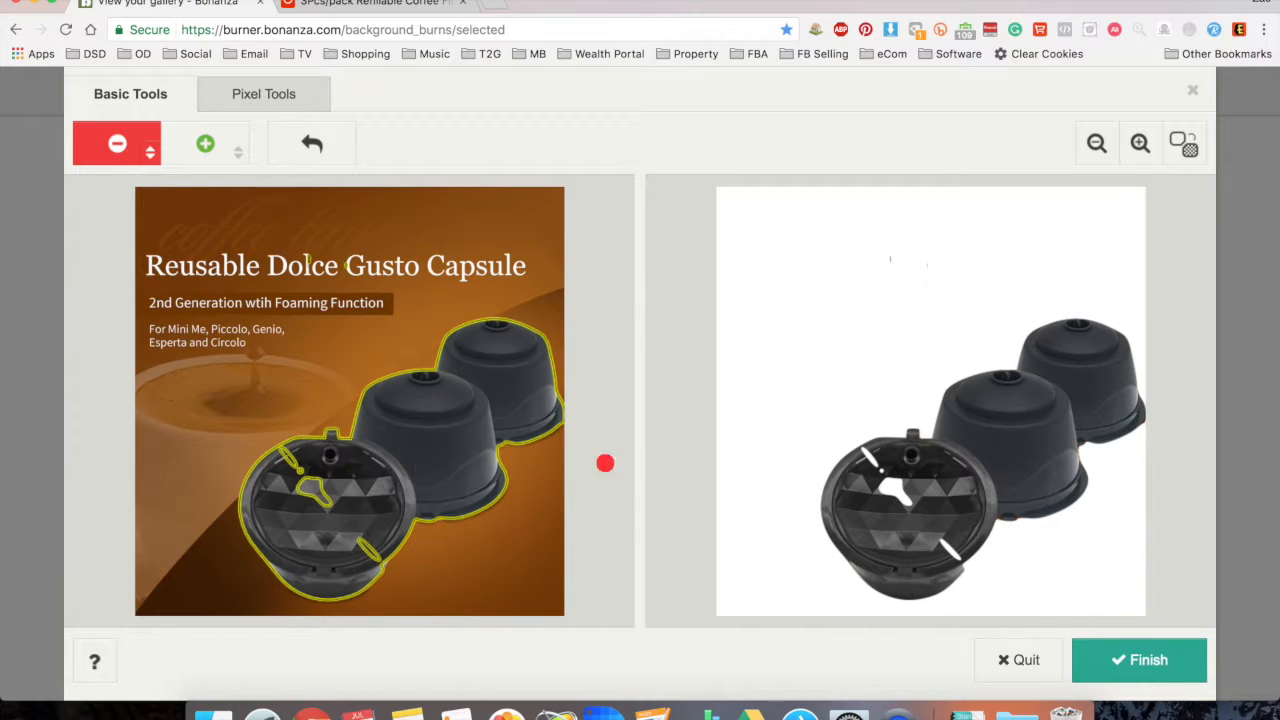
{"action": "left_click_drag", "start_coordinate": [256, 470], "coordinate": [398, 592]}
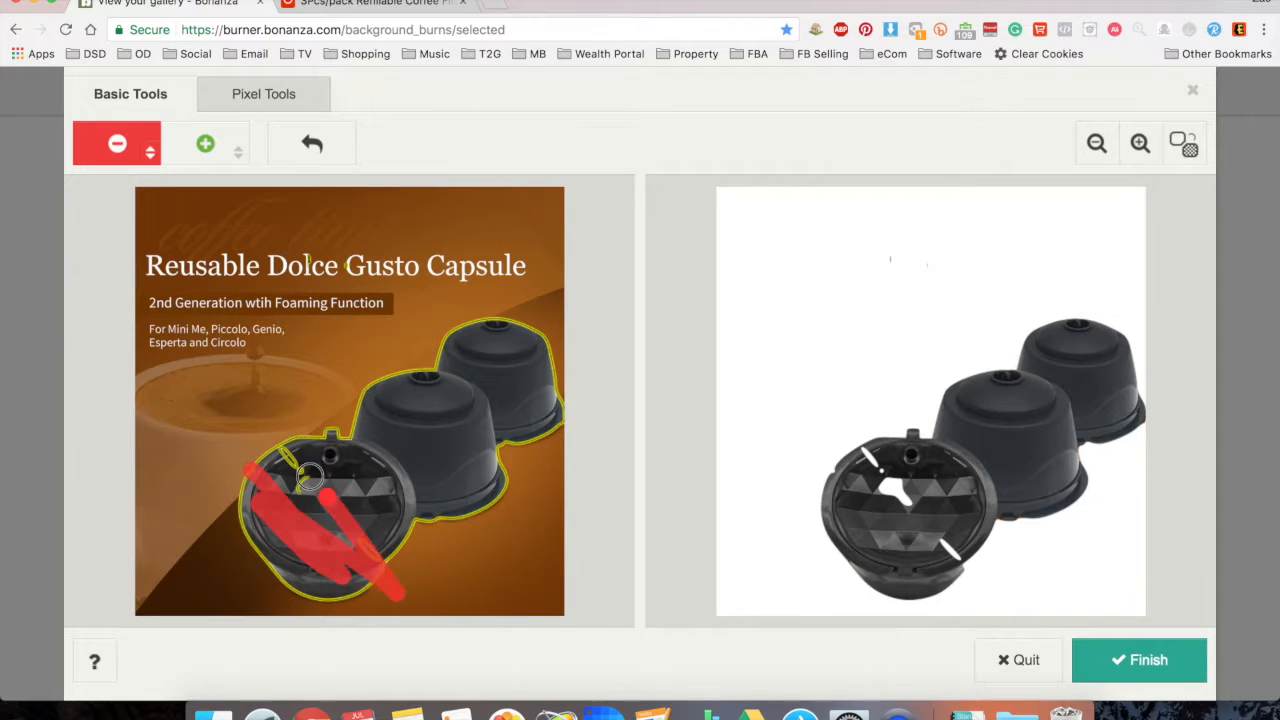
{"action": "left_click_drag", "start_coordinate": [326, 497], "coordinate": [370, 560]}
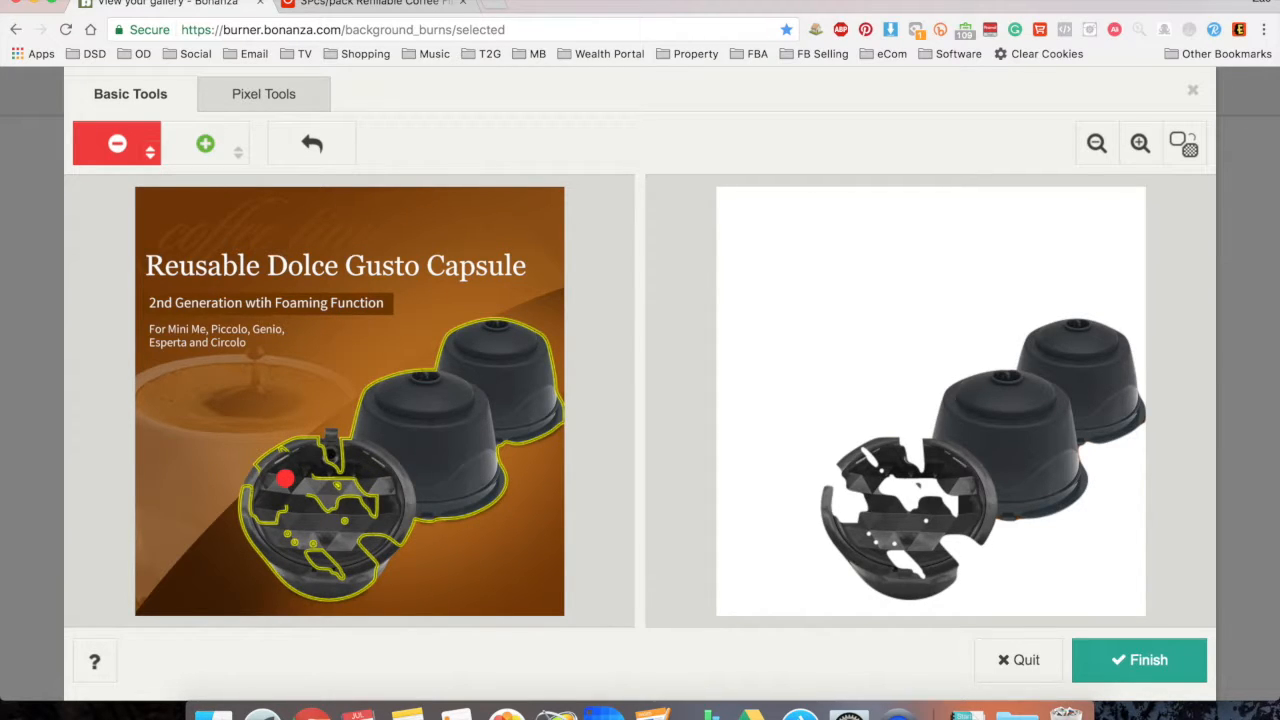
- Restore the missing parts of the front capsule by painting over them with the basic foreground brush
{"action": "left_click", "coordinate": [223, 151]}
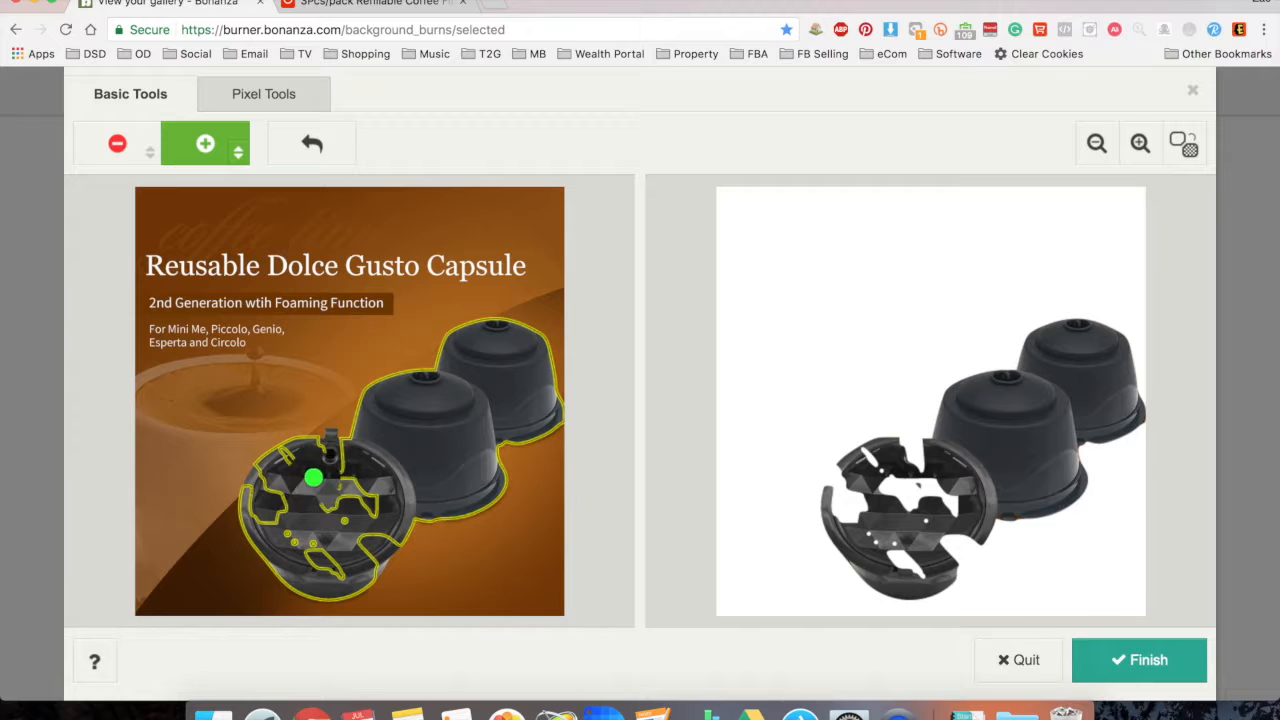
{"action": "mouse_move", "coordinate": [316, 481]}
{"action": "left_mouse_down"}
{"action": "mouse_move", "coordinate": [337, 505]}
{"action": "mouse_move", "coordinate": [323, 483]}
{"action": "mouse_move", "coordinate": [315, 504]}
{"action": "mouse_move", "coordinate": [346, 509]}
{"action": "mouse_move", "coordinate": [348, 490]}
{"action": "mouse_move", "coordinate": [339, 496]}
{"action": "mouse_move", "coordinate": [364, 516]}
{"action": "mouse_move", "coordinate": [359, 482]}
{"action": "mouse_move", "coordinate": [337, 492]}
{"action": "mouse_move", "coordinate": [336, 524]}
{"action": "mouse_move", "coordinate": [373, 514]}
{"action": "mouse_move", "coordinate": [356, 484]}
{"action": "mouse_move", "coordinate": [315, 492]}
{"action": "mouse_move", "coordinate": [314, 489]}
{"action": "left_mouse_up"}
{"action": "mouse_move", "coordinate": [300, 491]}
{"action": "left_mouse_down"}
{"action": "mouse_move", "coordinate": [287, 517]}
{"action": "mouse_move", "coordinate": [326, 576]}
{"action": "left_mouse_up"}
{"action": "mouse_move", "coordinate": [400, 522]}
{"action": "left_mouse_down"}
{"action": "mouse_move", "coordinate": [370, 579]}
{"action": "mouse_move", "coordinate": [346, 584]}
{"action": "mouse_move", "coordinate": [401, 533]}
{"action": "left_mouse_up"}
{"action": "left_click_drag", "start_coordinate": [400, 535], "coordinate": [342, 588]}
{"action": "mouse_move", "coordinate": [372, 539]}
{"action": "left_mouse_down"}
{"action": "mouse_move", "coordinate": [323, 541]}
{"action": "mouse_move", "coordinate": [321, 566]}
{"action": "mouse_move", "coordinate": [343, 577]}
{"action": "mouse_move", "coordinate": [380, 542]}
{"action": "mouse_move", "coordinate": [344, 523]}
{"action": "mouse_move", "coordinate": [281, 527]}
{"action": "mouse_move", "coordinate": [270, 486]}
{"action": "mouse_move", "coordinate": [333, 469]}
{"action": "mouse_move", "coordinate": [331, 439]}
{"action": "mouse_move", "coordinate": [262, 460]}
{"action": "mouse_move", "coordinate": [245, 496]}
{"action": "mouse_move", "coordinate": [272, 502]}
{"action": "mouse_move", "coordinate": [271, 481]}
{"action": "mouse_move", "coordinate": [265, 506]}
{"action": "mouse_move", "coordinate": [355, 468]}
{"action": "mouse_move", "coordinate": [320, 486]}
{"action": "mouse_move", "coordinate": [319, 471]}
{"action": "mouse_move", "coordinate": [295, 548]}
{"action": "mouse_move", "coordinate": [342, 575]}
{"action": "mouse_move", "coordinate": [369, 549]}
{"action": "mouse_move", "coordinate": [308, 540]}
{"action": "left_mouse_up"}
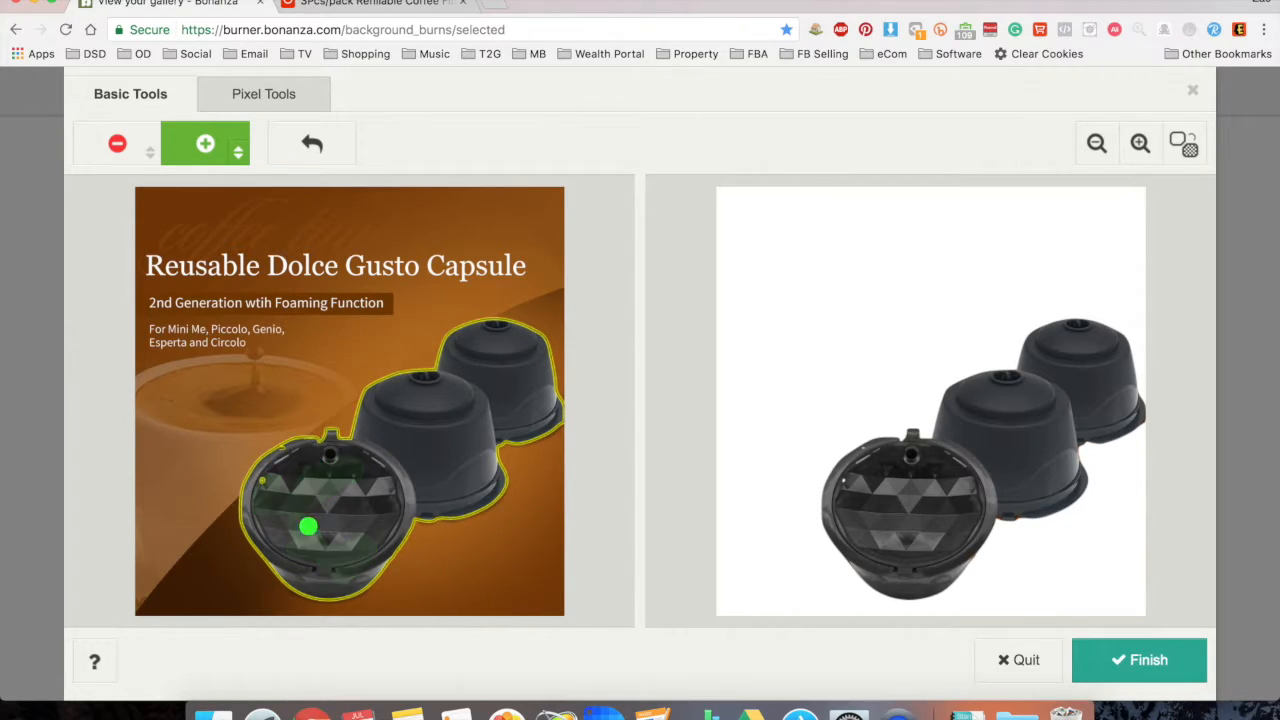
{"action": "mouse_move", "coordinate": [283, 449]}
{"action": "left_mouse_down"}
{"action": "mouse_move", "coordinate": [258, 487]}
{"action": "mouse_move", "coordinate": [286, 460]}
{"action": "left_mouse_up"}
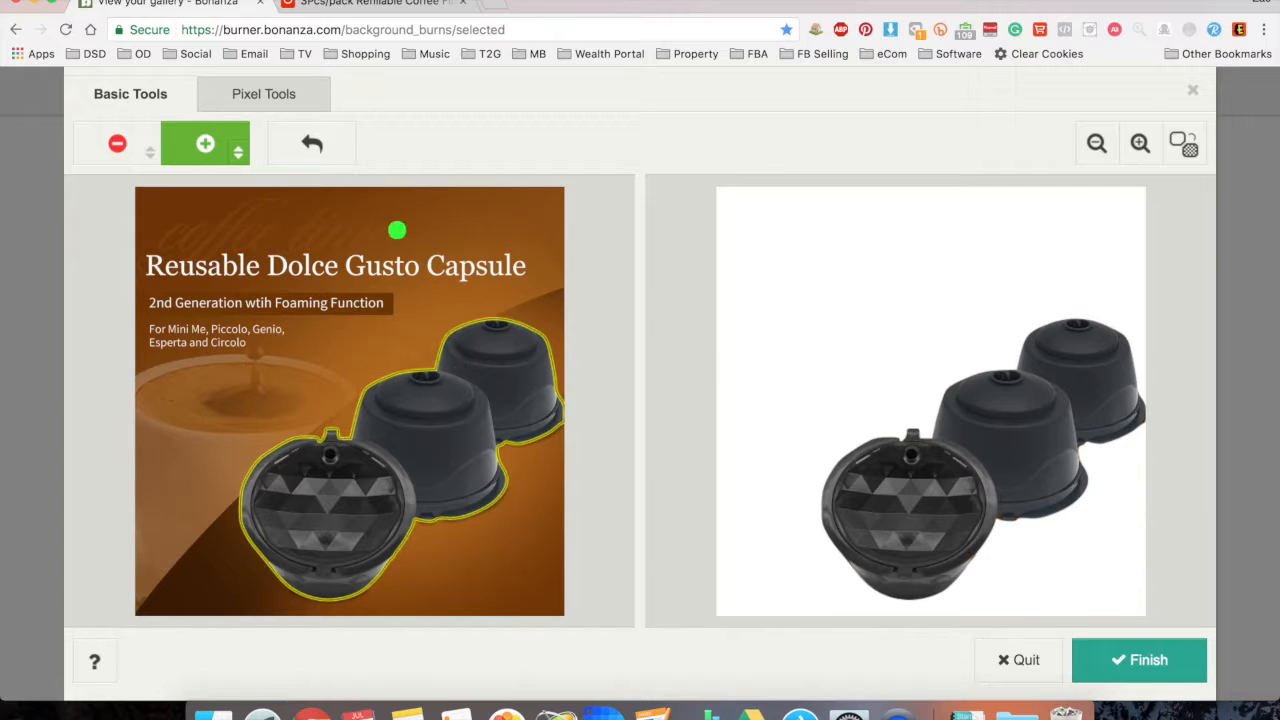
- Switch to pixel-level editing and brush over the leftover specks around the title text to remove them
{"action": "left_click", "coordinate": [287, 96]}
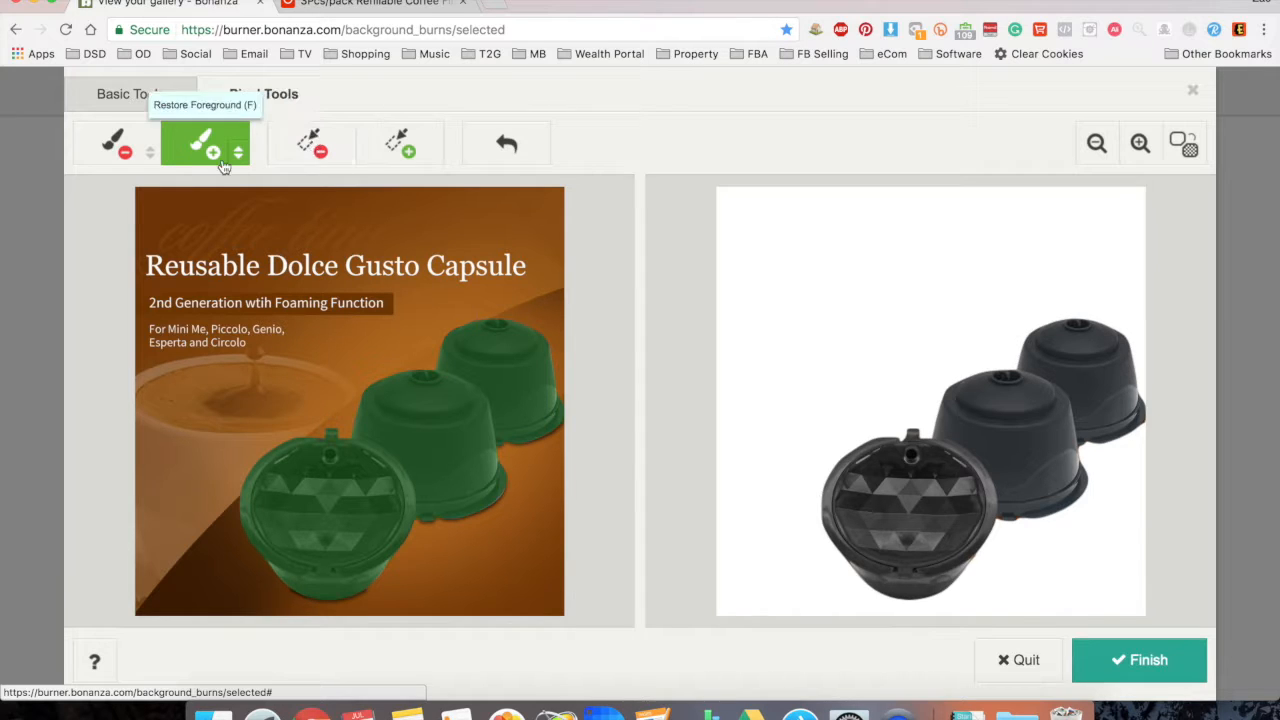
{"action": "left_click", "coordinate": [116, 147]}
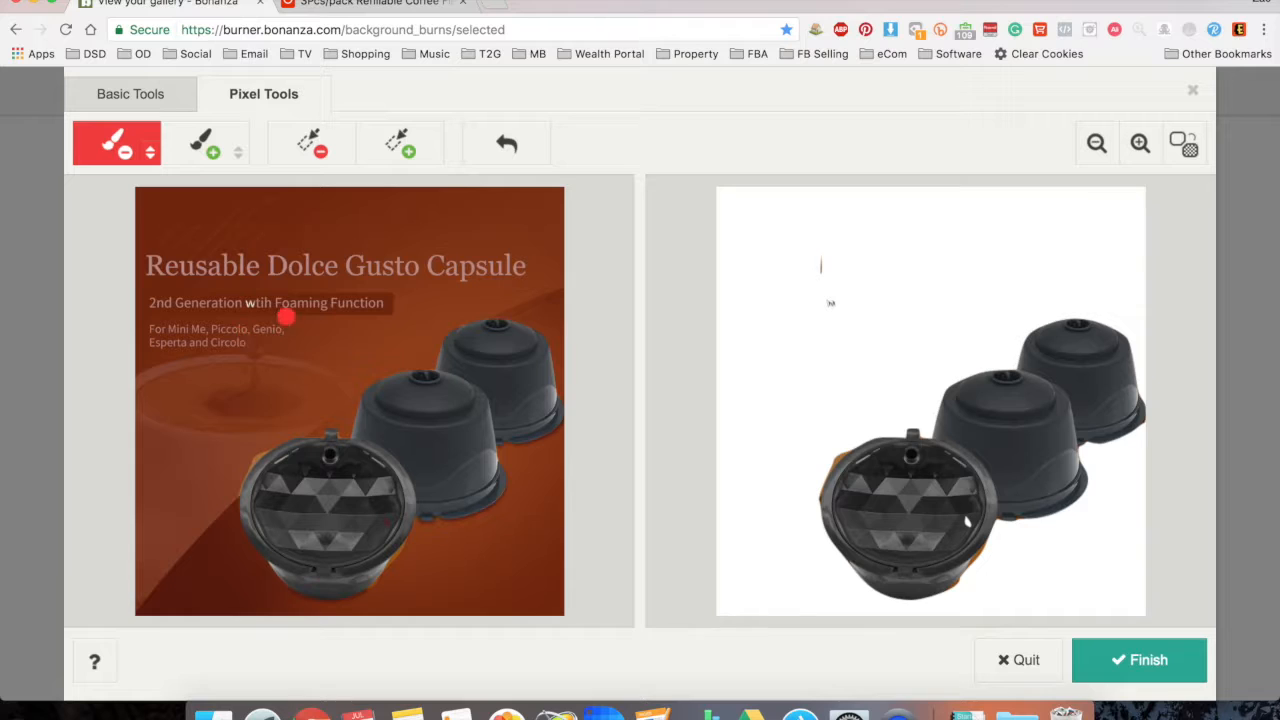
{"action": "mouse_move", "coordinate": [228, 282]}
{"action": "left_mouse_down"}
{"action": "mouse_move", "coordinate": [306, 288]}
{"action": "mouse_move", "coordinate": [306, 267]}
{"action": "mouse_move", "coordinate": [265, 273]}
{"action": "mouse_move", "coordinate": [308, 284]}
{"action": "left_mouse_up"}
{"action": "left_click", "coordinate": [183, 153]}
{"action": "left_click", "coordinate": [113, 143]}
- Paint the foreground restore brush over the text area above the front capsule
{"action": "left_click", "coordinate": [200, 145]}
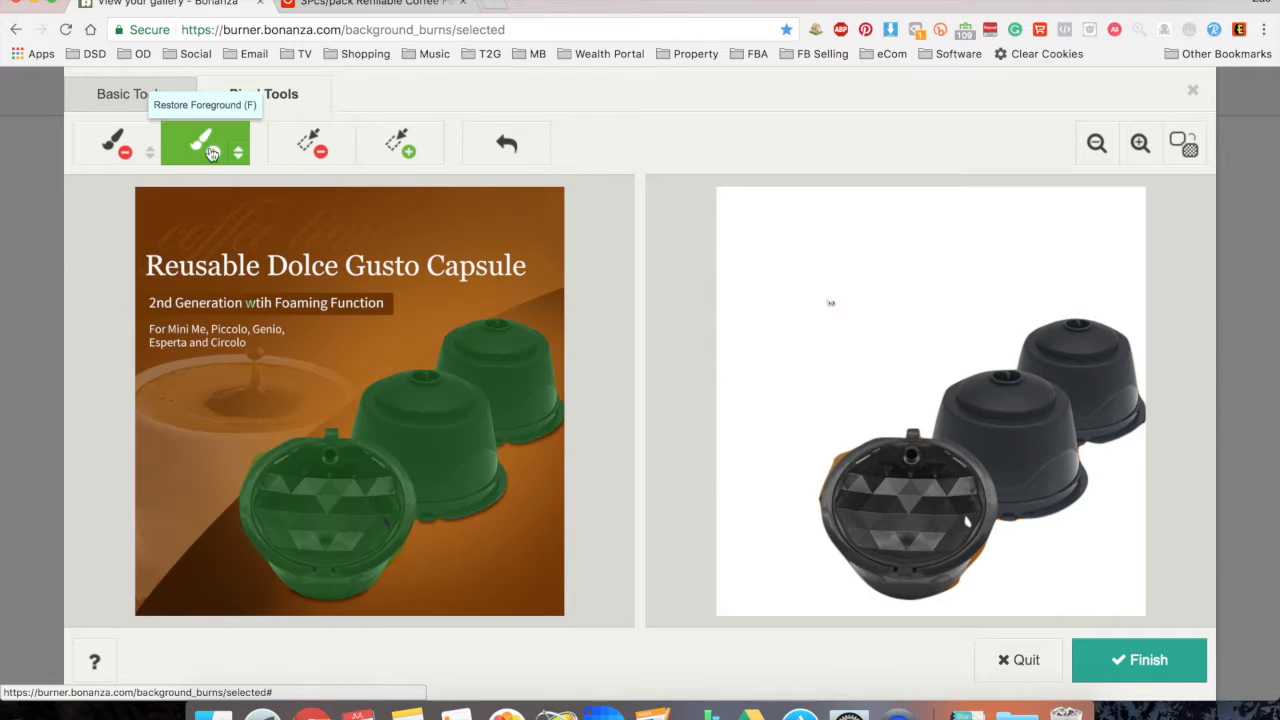
{"action": "mouse_move", "coordinate": [240, 300]}
{"action": "left_mouse_down"}
{"action": "mouse_move", "coordinate": [334, 305]}
{"action": "mouse_move", "coordinate": [293, 344]}
{"action": "mouse_move", "coordinate": [243, 355]}
{"action": "mouse_move", "coordinate": [282, 316]}
{"action": "mouse_move", "coordinate": [339, 301]}
{"action": "mouse_move", "coordinate": [298, 346]}
{"action": "mouse_move", "coordinate": [313, 307]}
{"action": "left_mouse_up"}
{"action": "mouse_move", "coordinate": [251, 360]}
{"action": "left_mouse_down"}
{"action": "mouse_move", "coordinate": [320, 245]}
{"action": "mouse_move", "coordinate": [309, 298]}
{"action": "mouse_move", "coordinate": [237, 347]}
{"action": "mouse_move", "coordinate": [231, 328]}
{"action": "mouse_move", "coordinate": [182, 372]}
{"action": "left_mouse_up"}
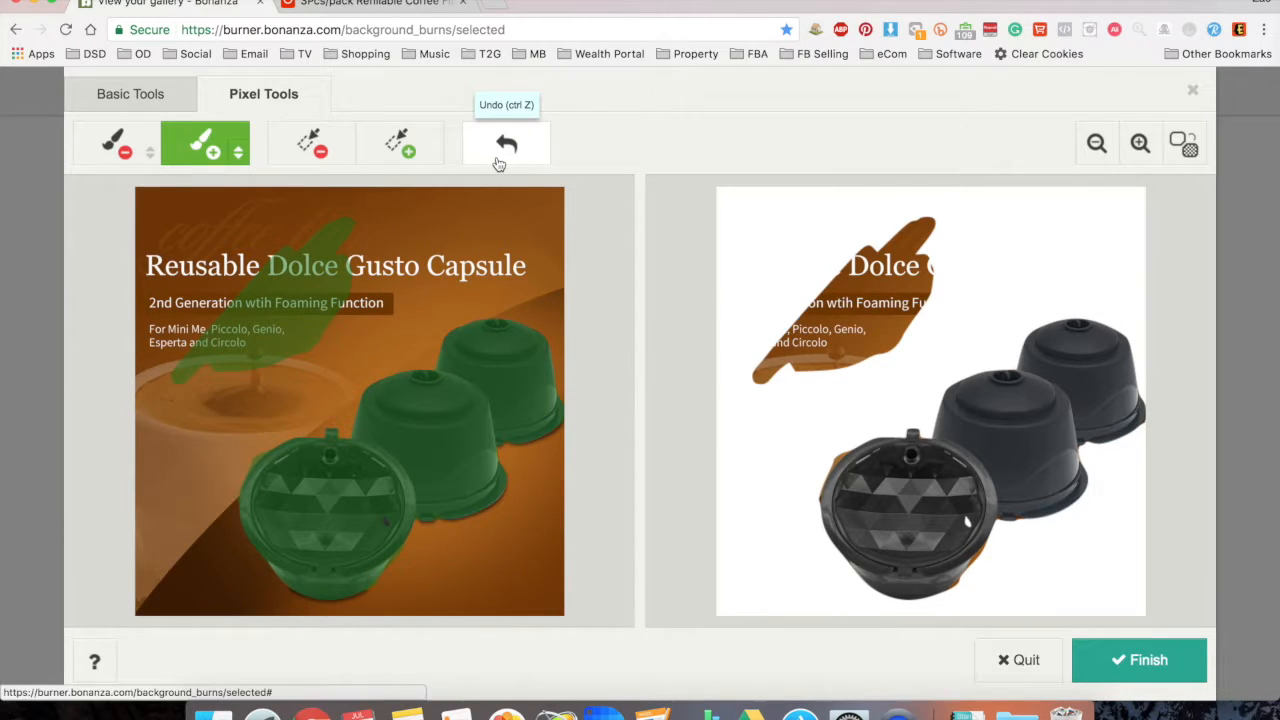
- Undo the recent pixel brush strokes over the text area
{"action": "left_click", "coordinate": [499, 162]}
{"action": "left_click", "coordinate": [499, 162]}
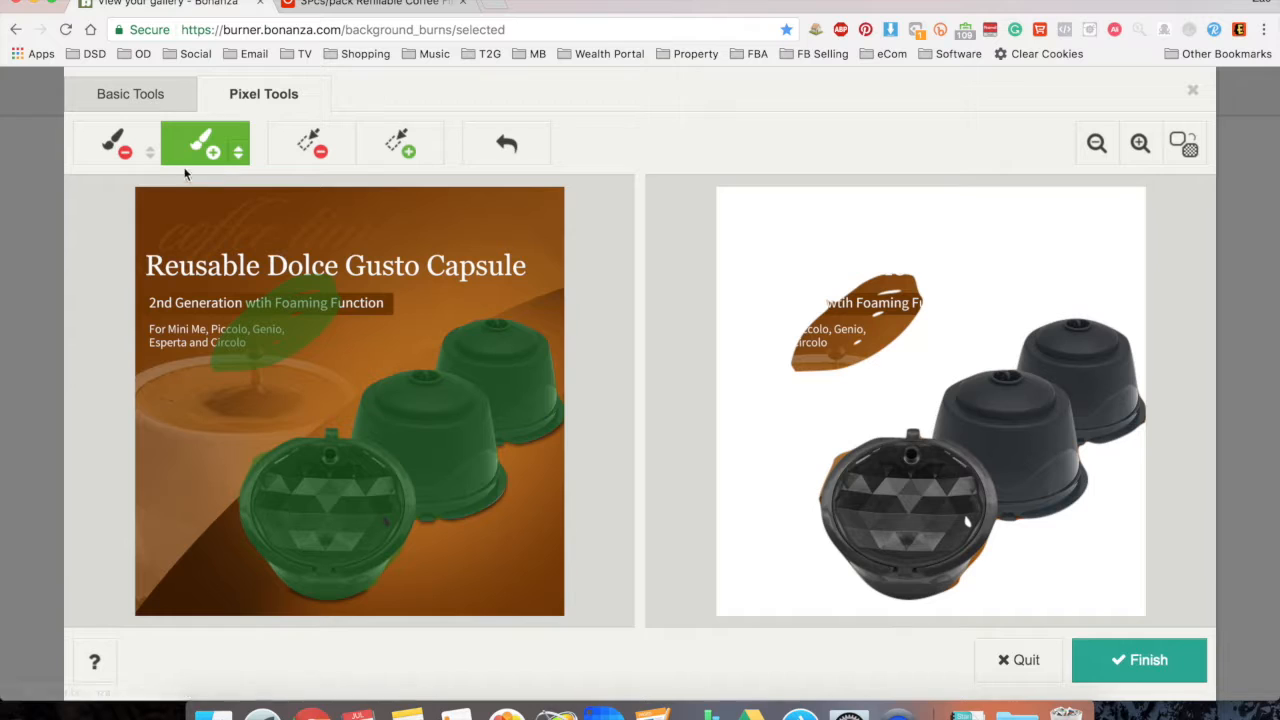
{"action": "left_click", "coordinate": [155, 105]}
{"action": "left_click", "coordinate": [250, 96]}
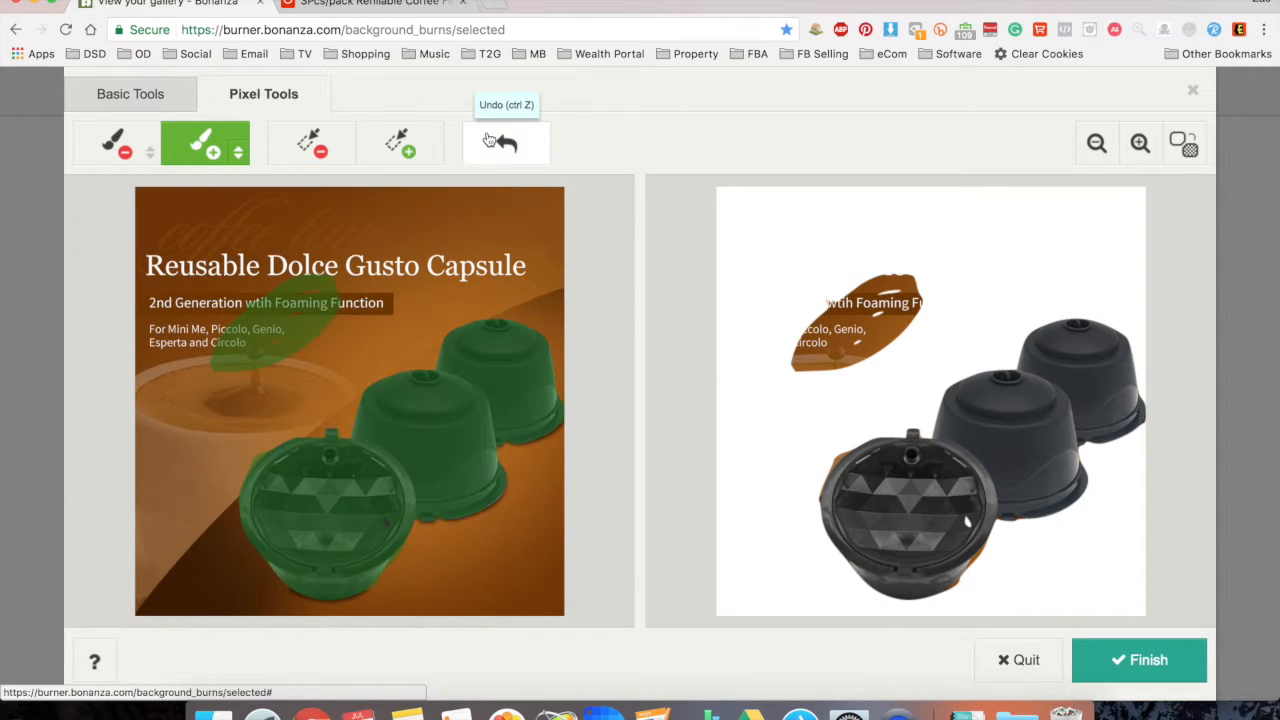
{"action": "left_click", "coordinate": [488, 140]}
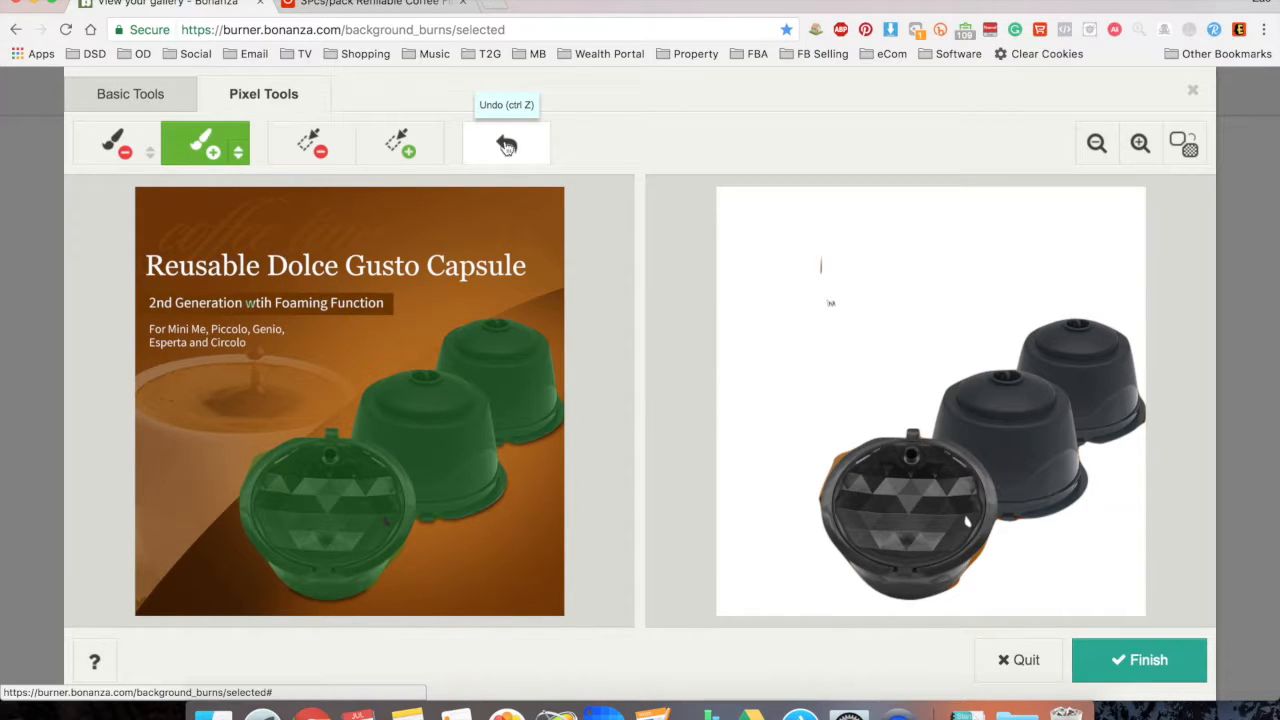
- Remove the leftover specks around the title text by outlining that area with the polygon mask eraser
{"action": "left_click", "coordinate": [312, 148]}
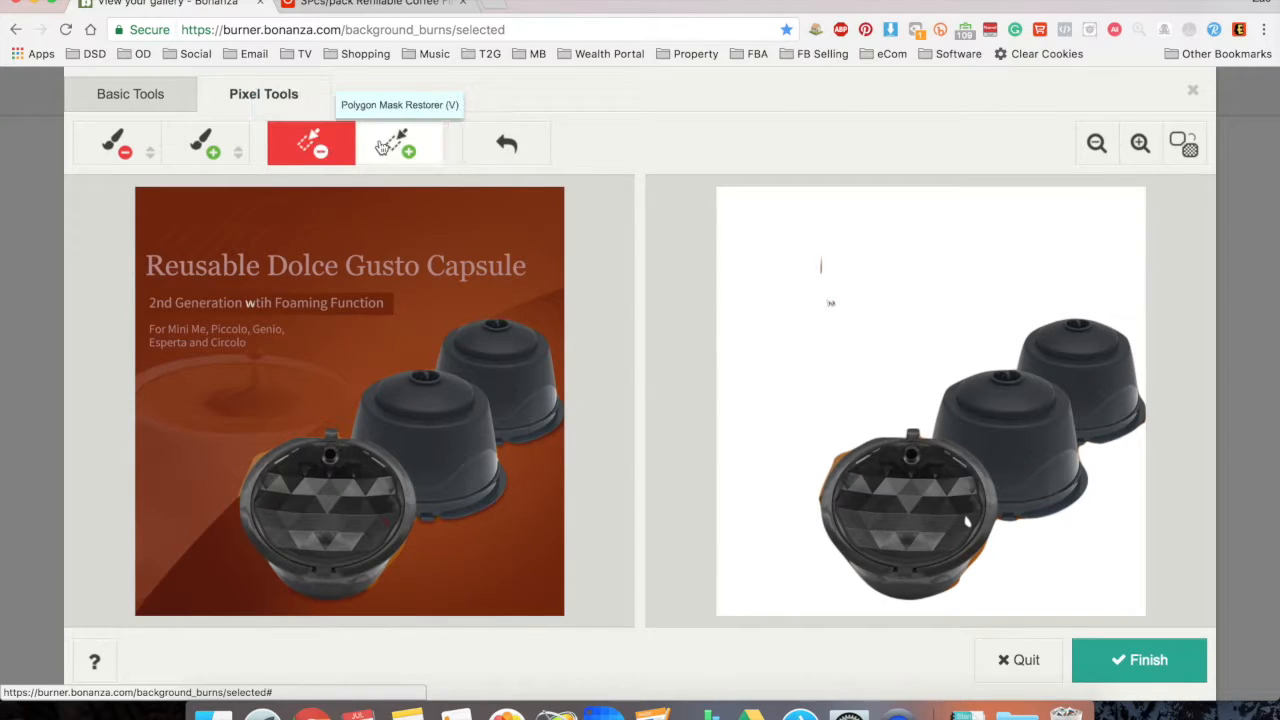
{"action": "left_click", "coordinate": [398, 143]}
{"action": "left_click", "coordinate": [311, 143]}
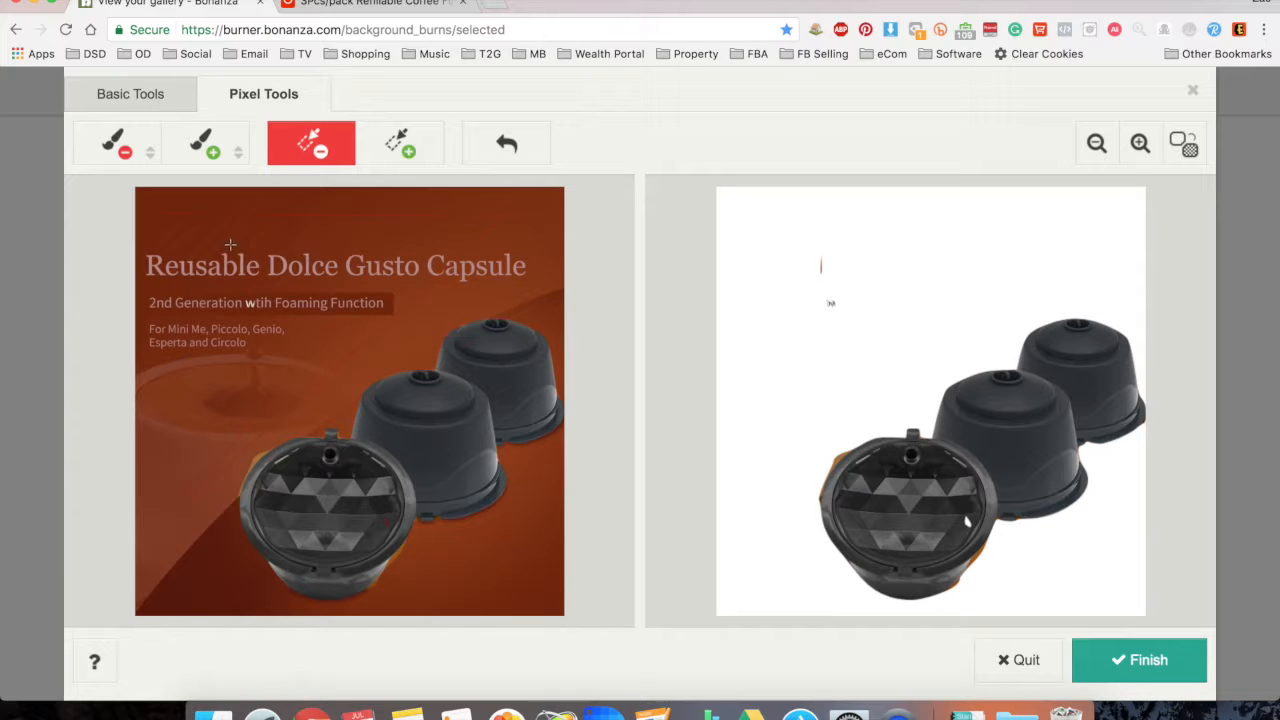
{"action": "left_click", "coordinate": [162, 214]}
{"action": "left_click", "coordinate": [161, 212]}
{"action": "left_click", "coordinate": [382, 158]}
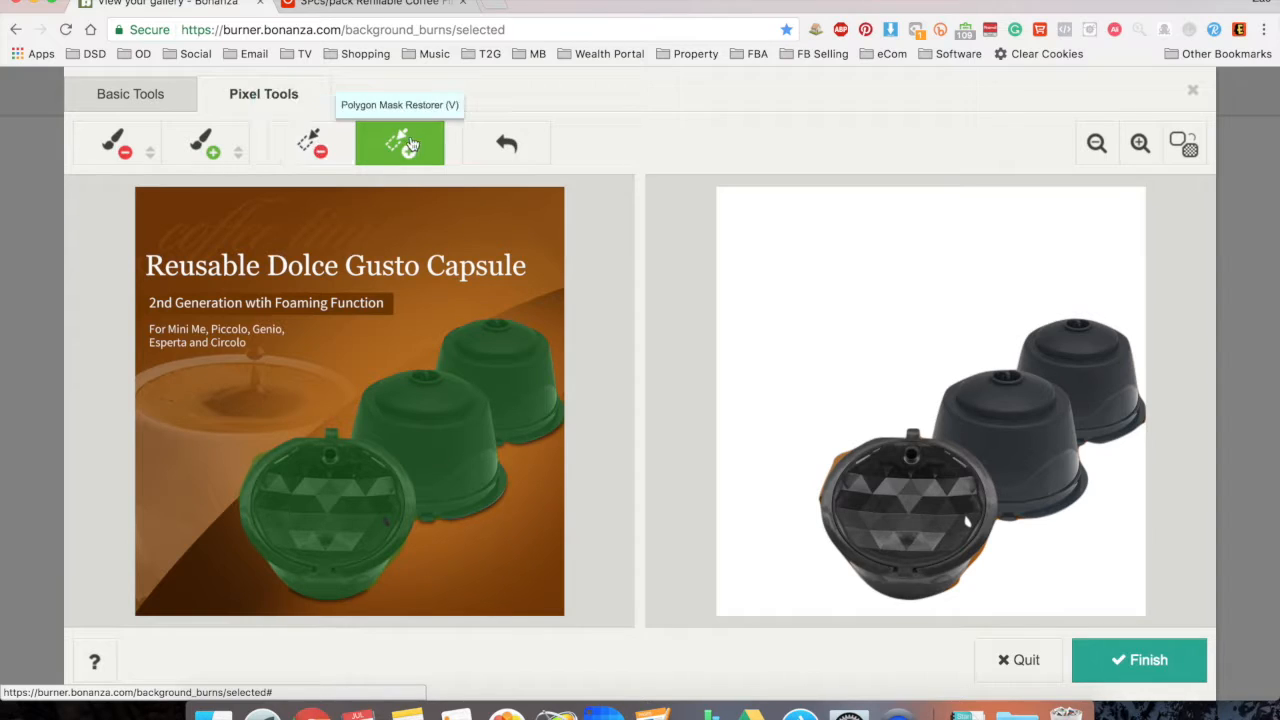
- Try restoring a polygon area across the title text and coffee cup with the polygon mask restorer, and undo it
{"action": "left_click", "coordinate": [162, 225]}
{"action": "left_click", "coordinate": [531, 228]}
{"action": "left_click", "coordinate": [141, 520]}
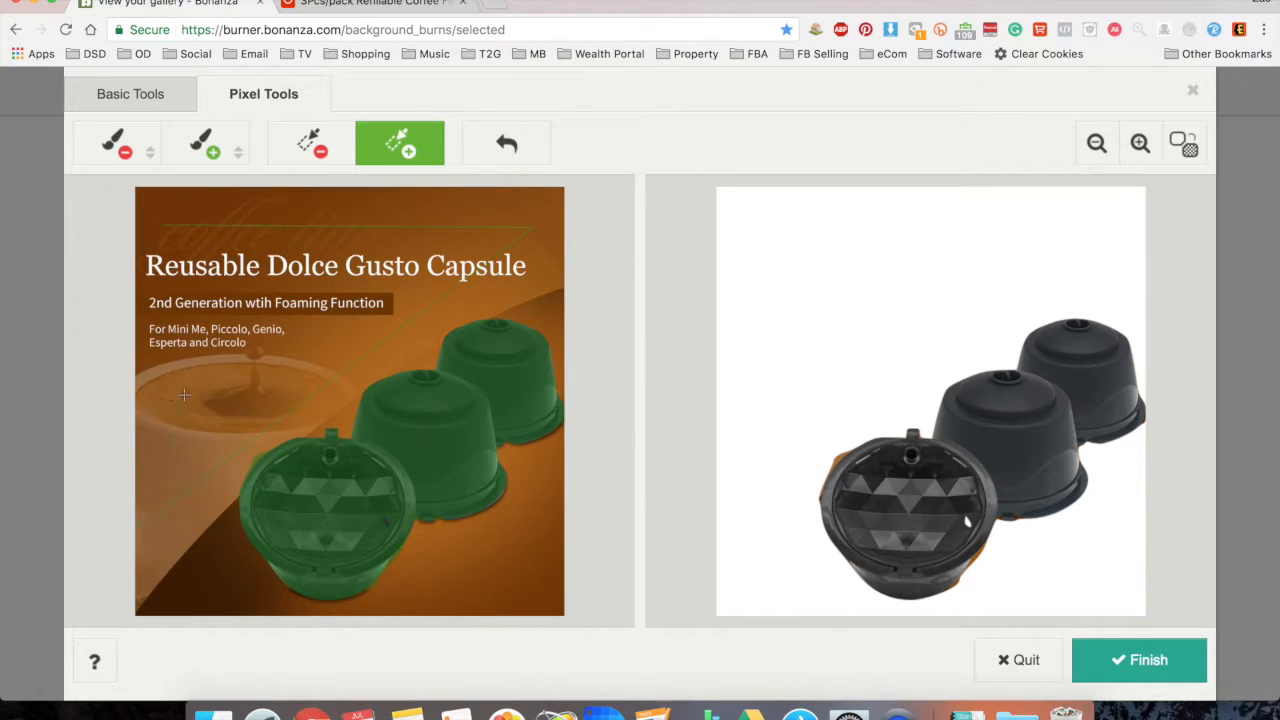
{"action": "left_click", "coordinate": [161, 226]}
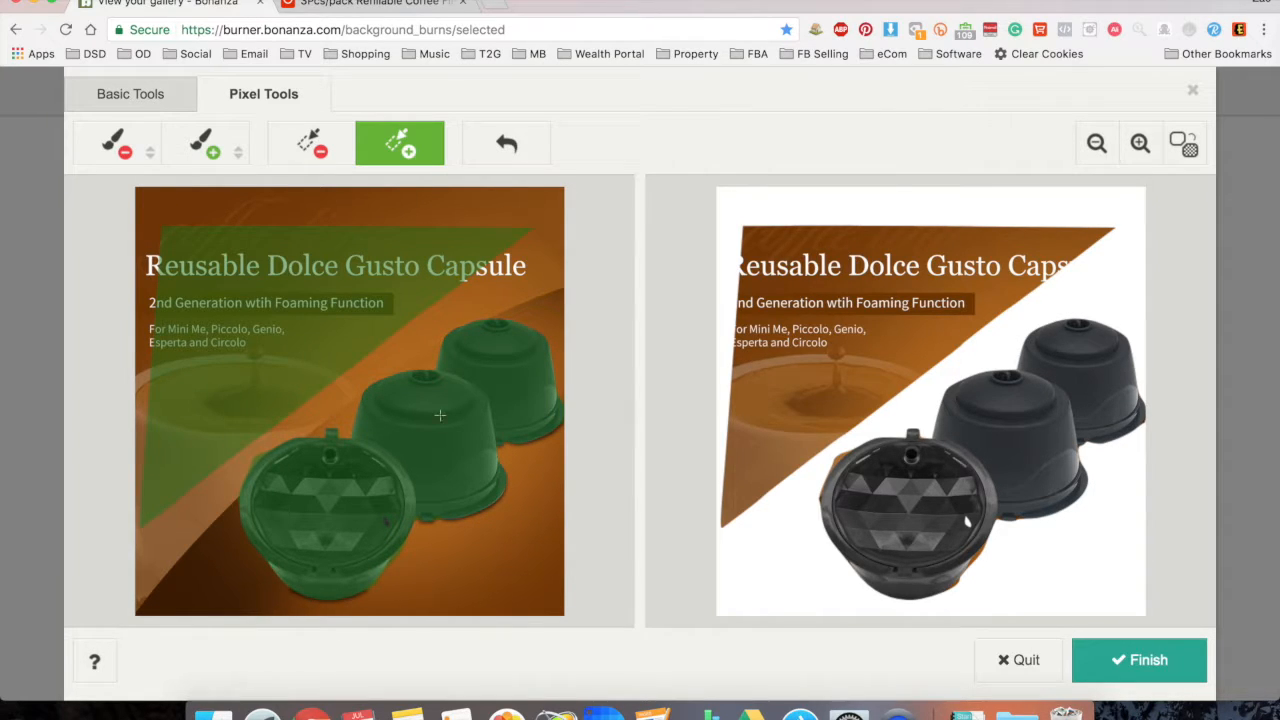
{"action": "left_click", "coordinate": [488, 150]}
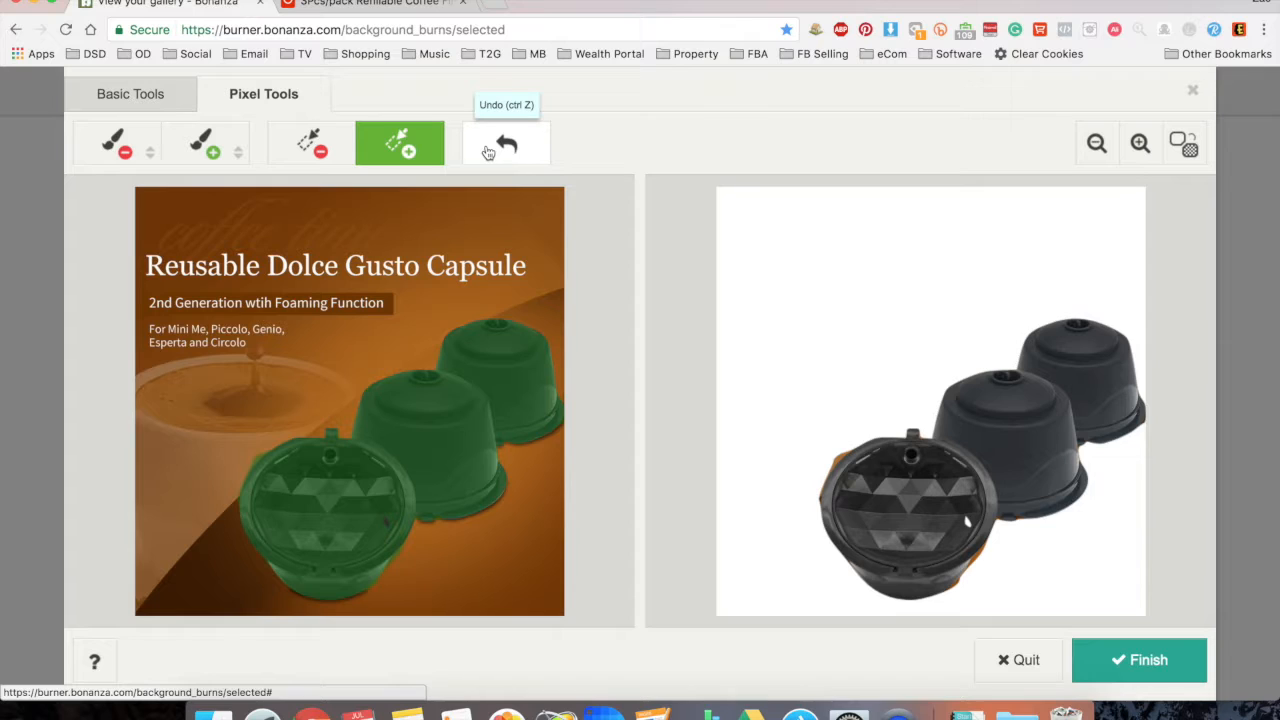
- Undo the earlier mask edits on the title text and front capsule, and finish the touch-up
{"action": "left_click", "coordinate": [488, 150]}
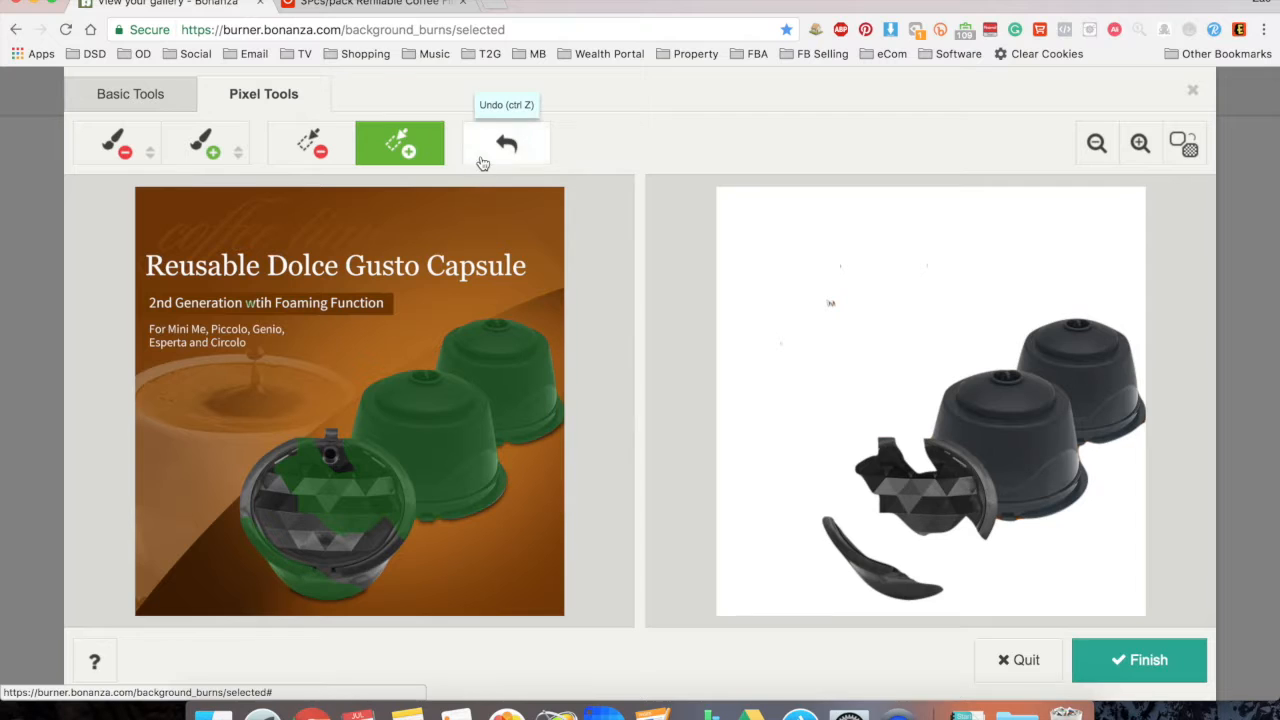
{"action": "left_click", "coordinate": [481, 158]}
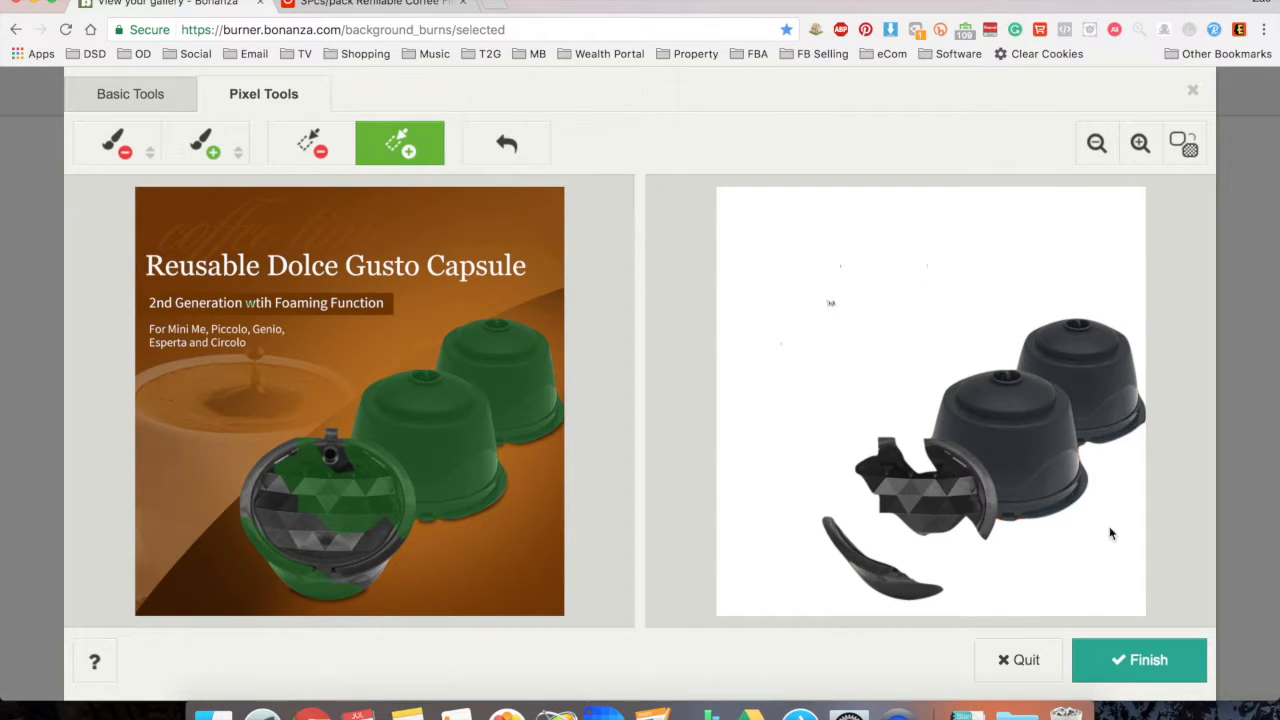
{"action": "left_click", "coordinate": [1125, 645]}
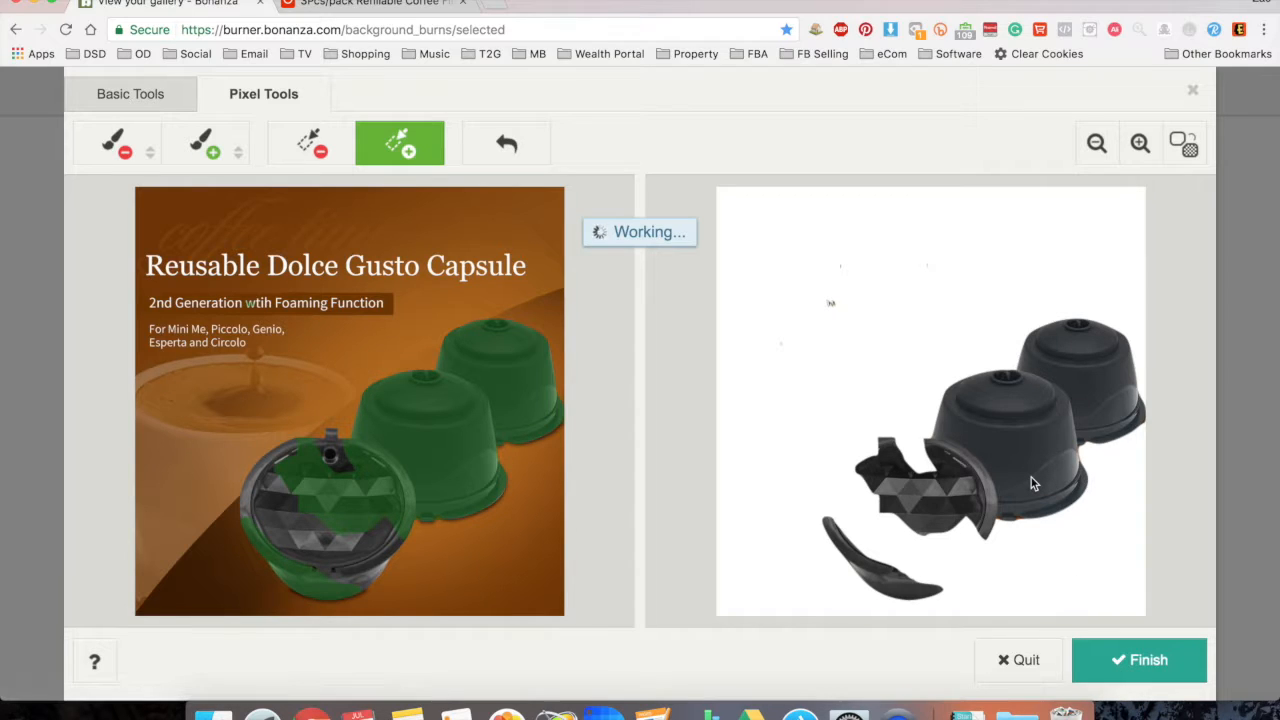